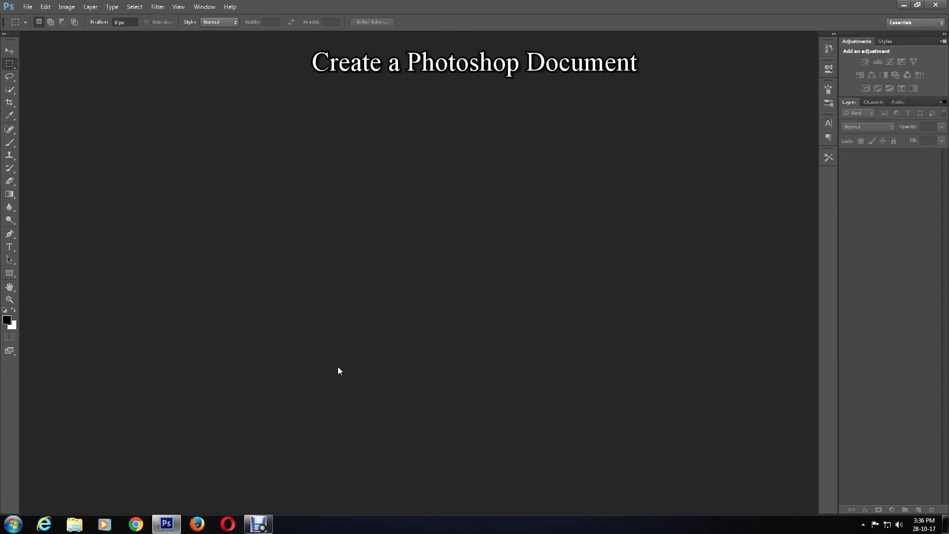
# - Create a new 1400 × 1200 px white document
pyautogui.click(28, 7)
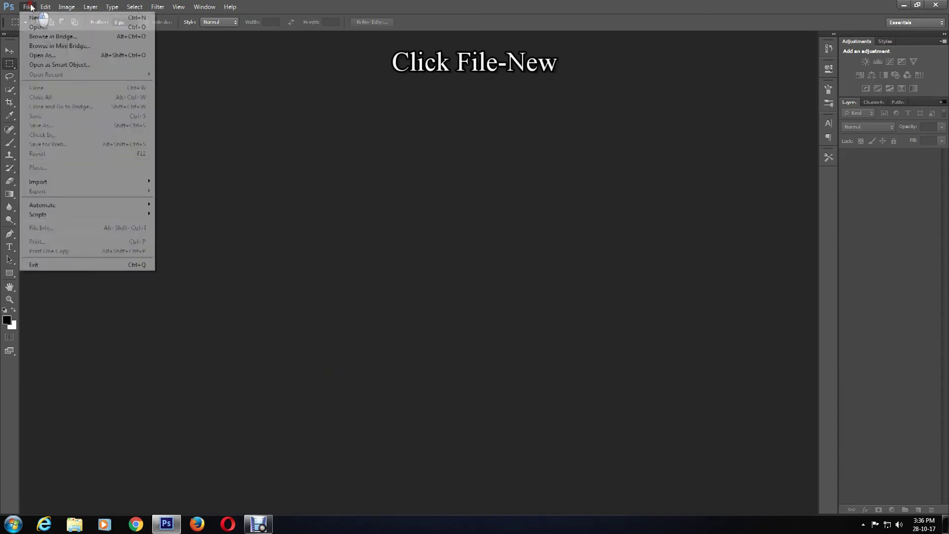
pyautogui.click(36, 19)
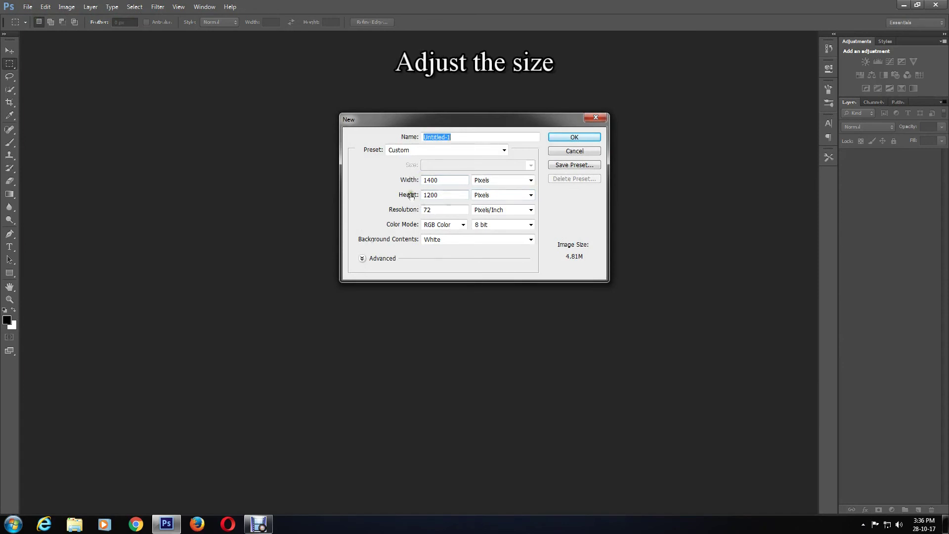
pyautogui.click(581, 139)
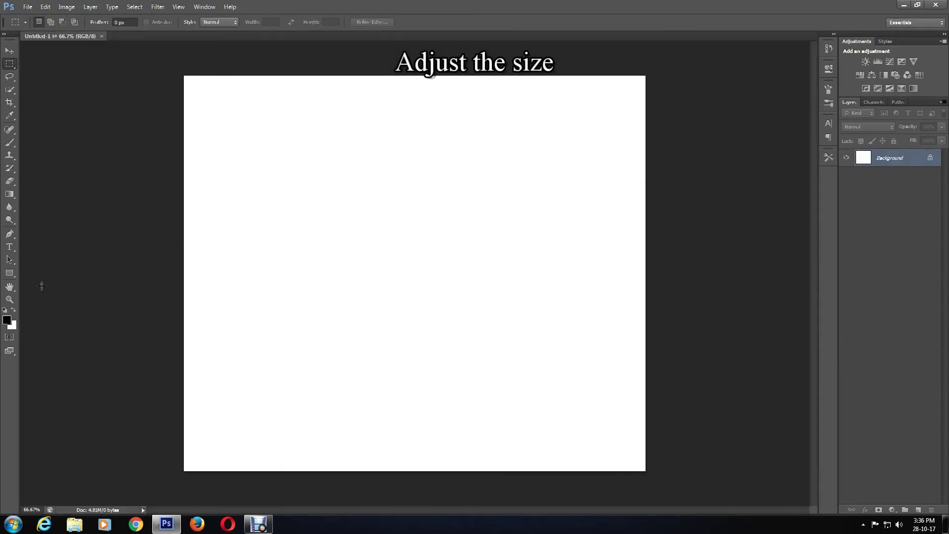
# - Set the background colour to red d70e0e
pyautogui.click(14, 310)
pyautogui.click(12, 325)
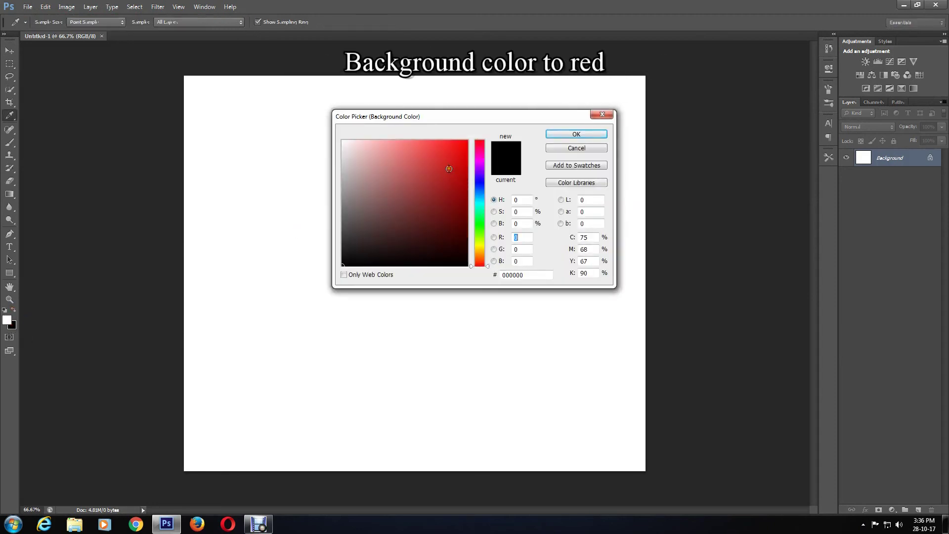
pyautogui.click(459, 160)
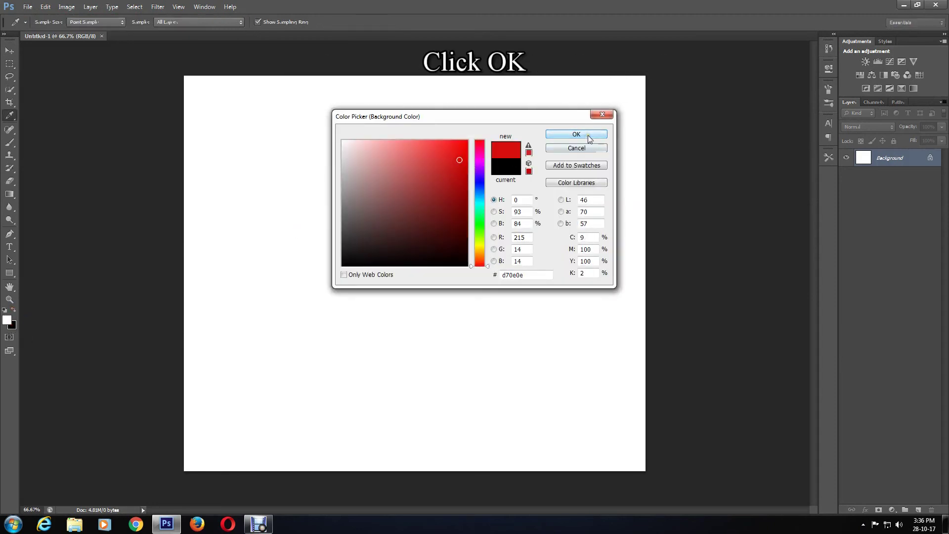
pyautogui.click(589, 136)
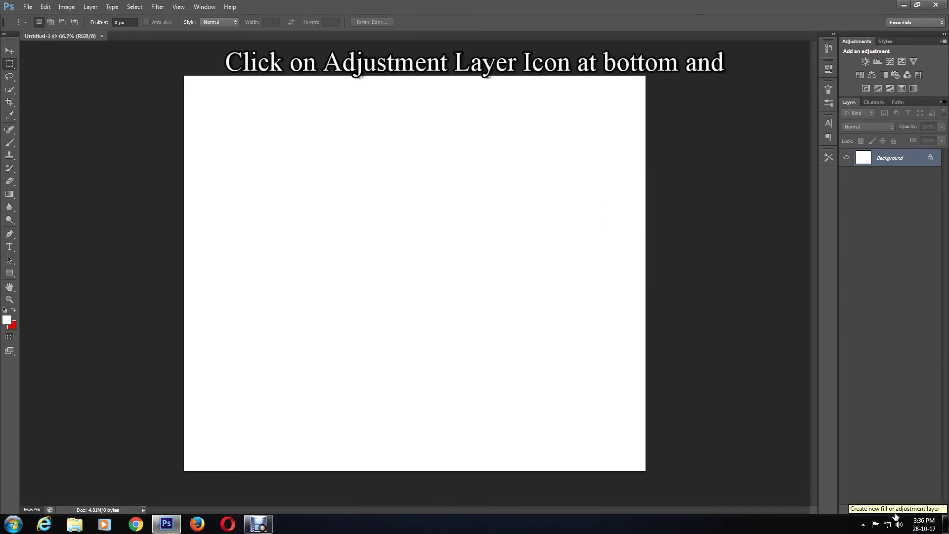
# - Add a Gradient Fill layer with Radial style and the Foreground to Background gradient
pyautogui.click(893, 511)
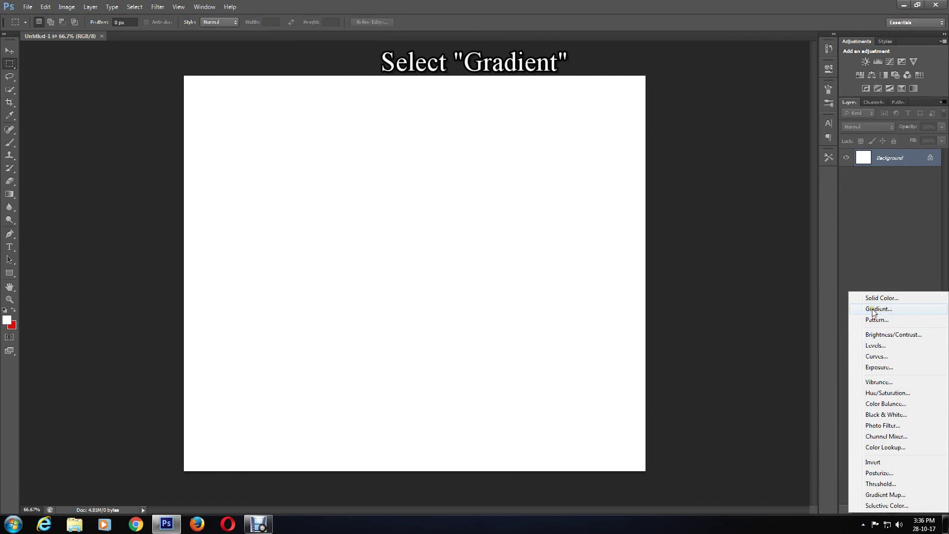
pyautogui.click(888, 309)
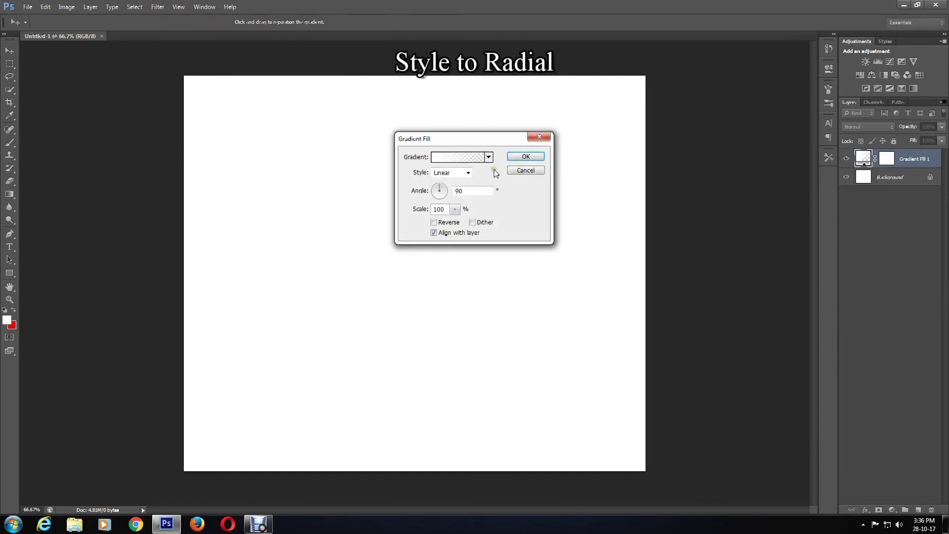
pyautogui.click(441, 173)
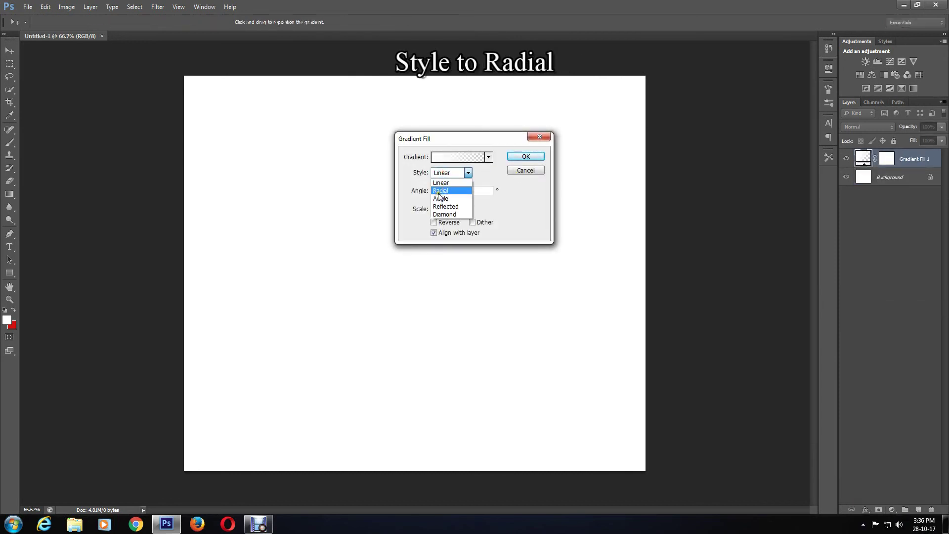
pyautogui.click(441, 191)
pyautogui.click(455, 159)
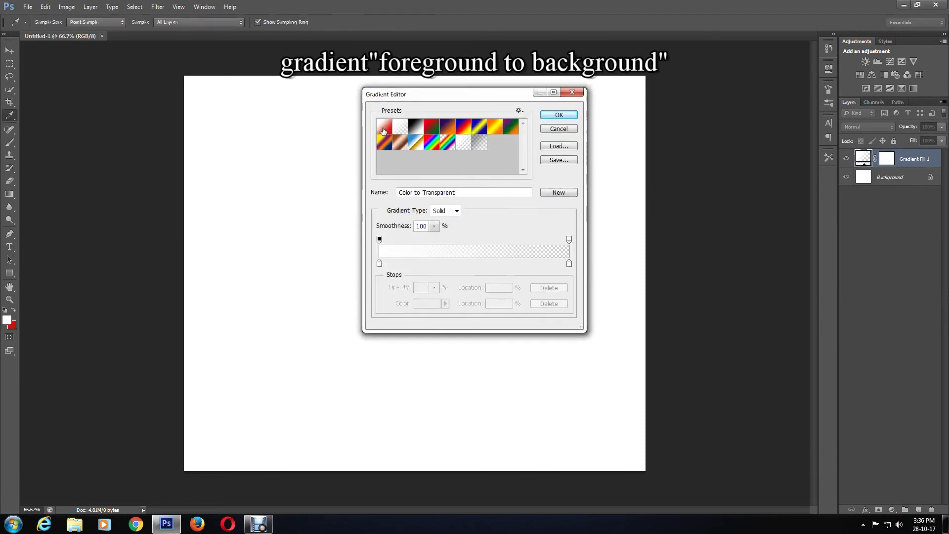
pyautogui.click(384, 129)
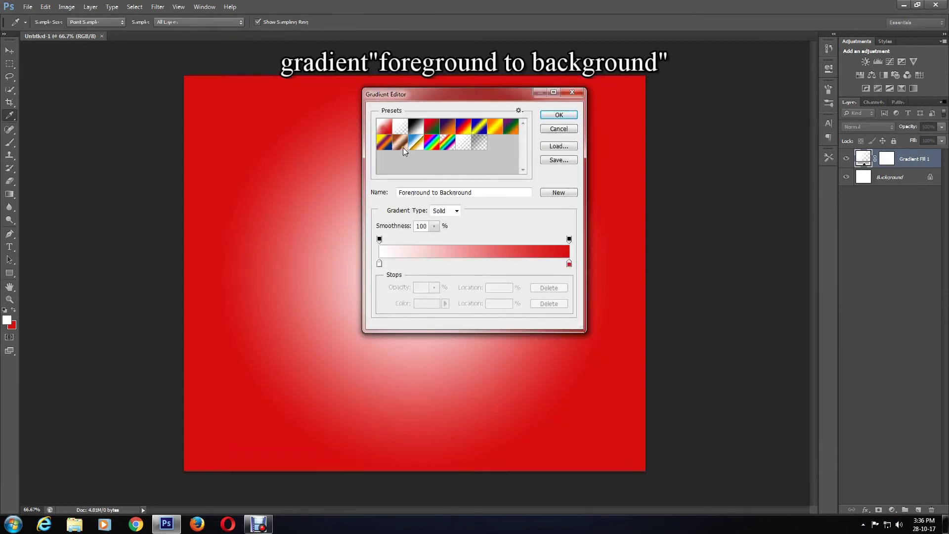
pyautogui.click(553, 120)
pyautogui.click(529, 159)
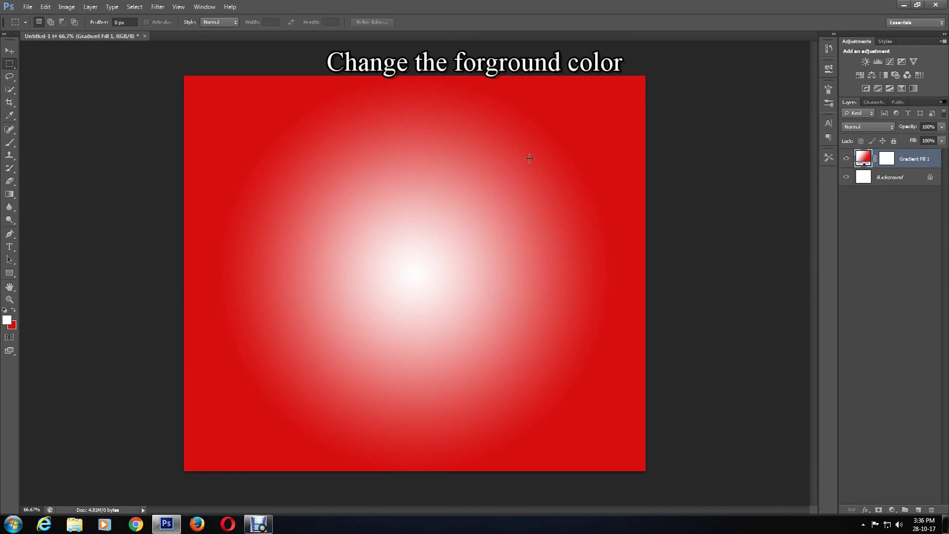
# - Set the foreground colour to dark red 840e0e
pyautogui.click(12, 310)
pyautogui.click(7, 320)
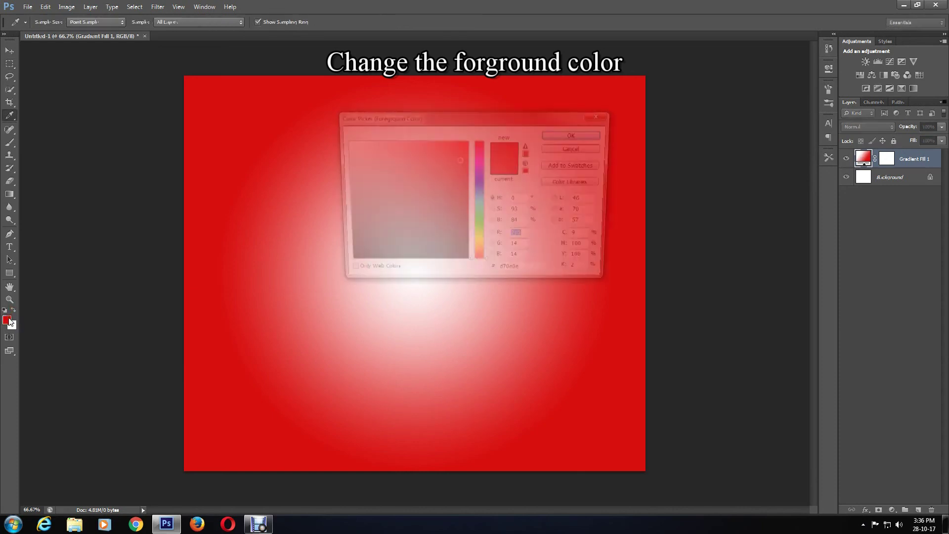
pyautogui.write('132')
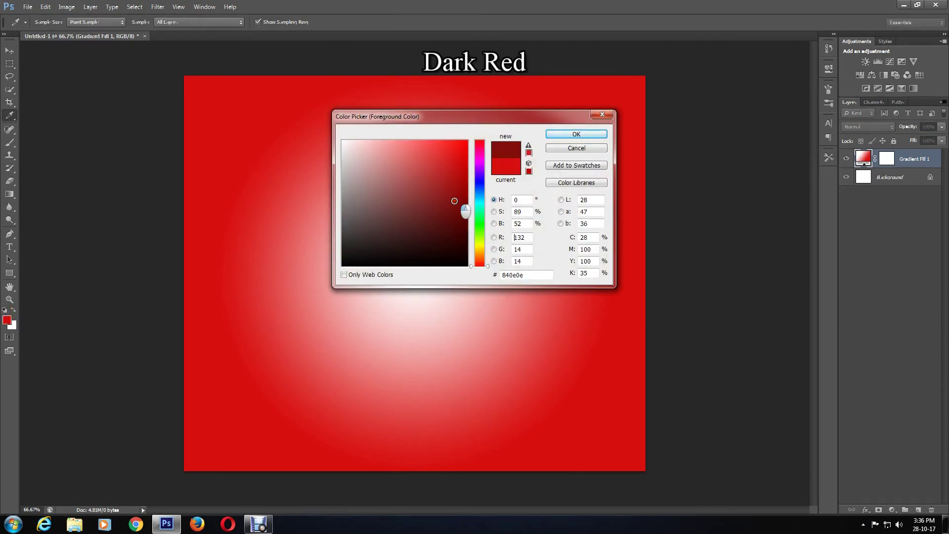
pyautogui.click(554, 136)
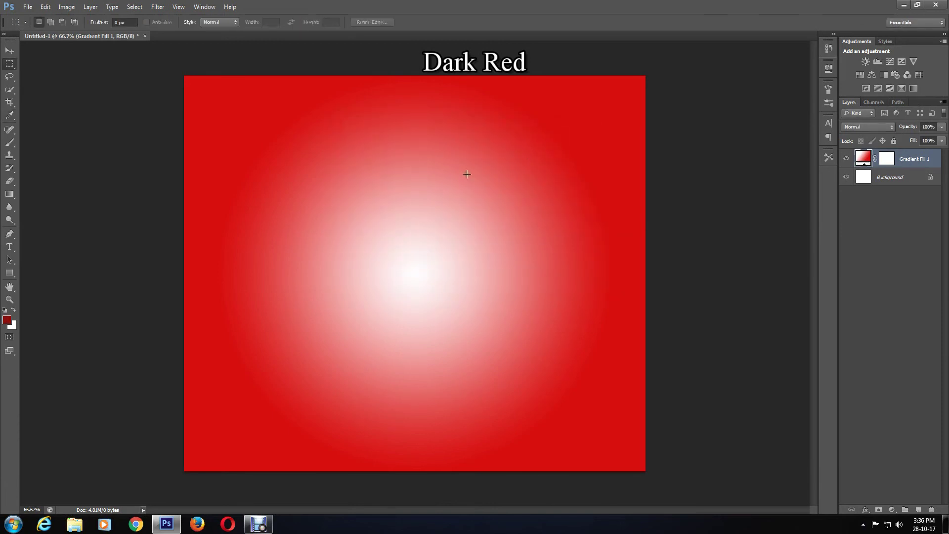
# - Draw a heart custom shape in the top-left corner of the card
pyautogui.click(11, 273)
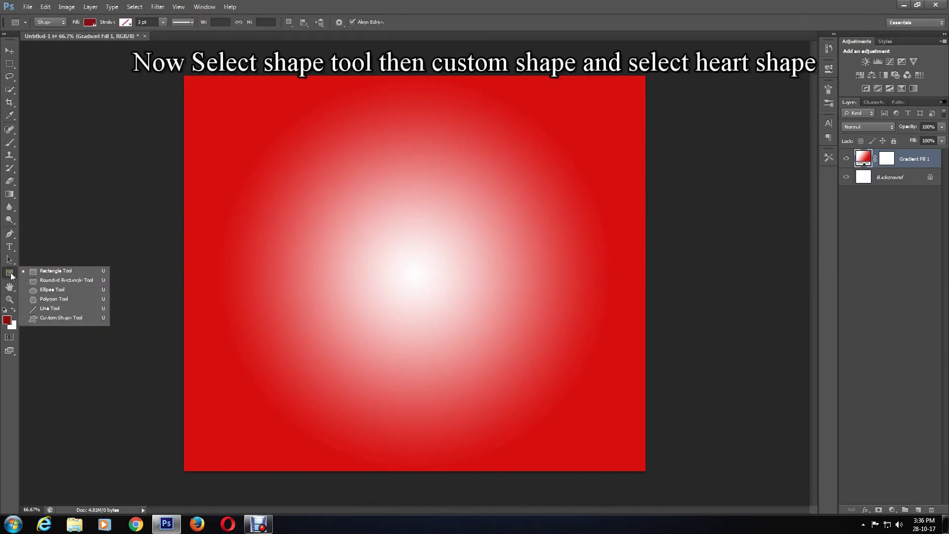
pyautogui.click(75, 319)
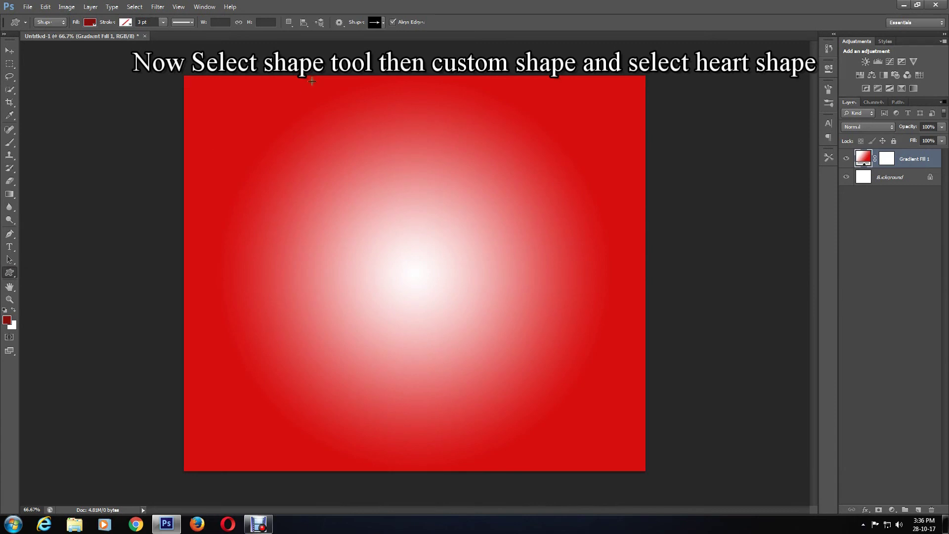
pyautogui.click(379, 22)
pyautogui.click(391, 77)
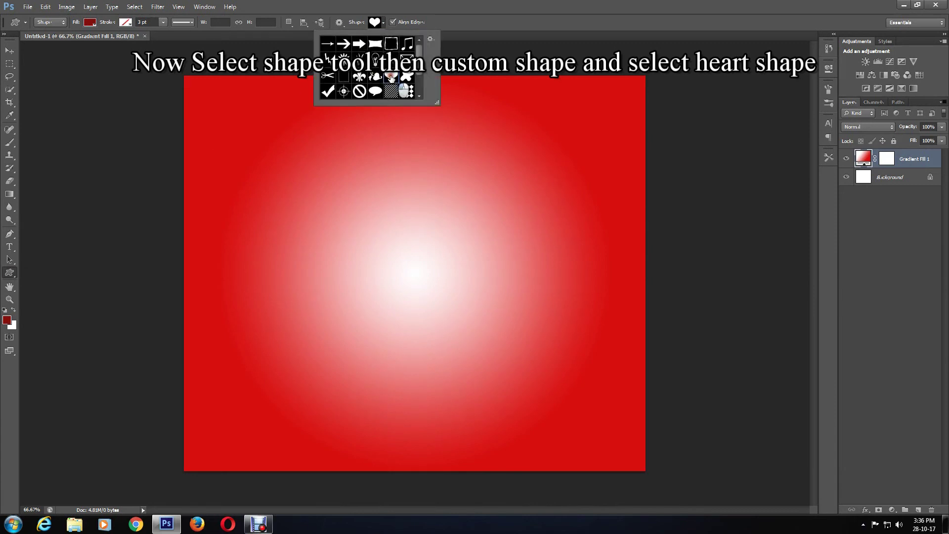
pyautogui.click(390, 78)
pyautogui.moveTo(204, 93); pyautogui.dragTo(258, 149)
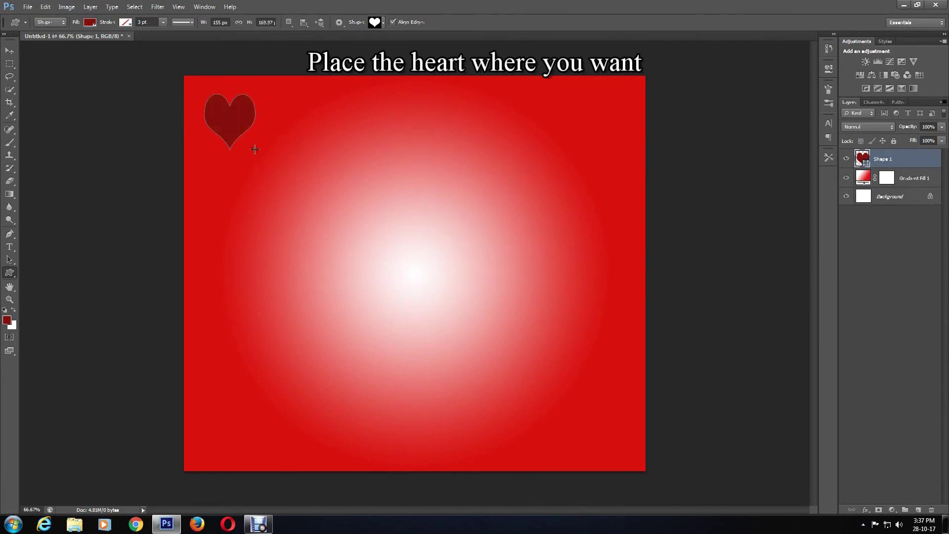
# - Alt-drag heart copies into two columns down the left edge, then select Shape 1 copy 11
pyautogui.click(12, 52)
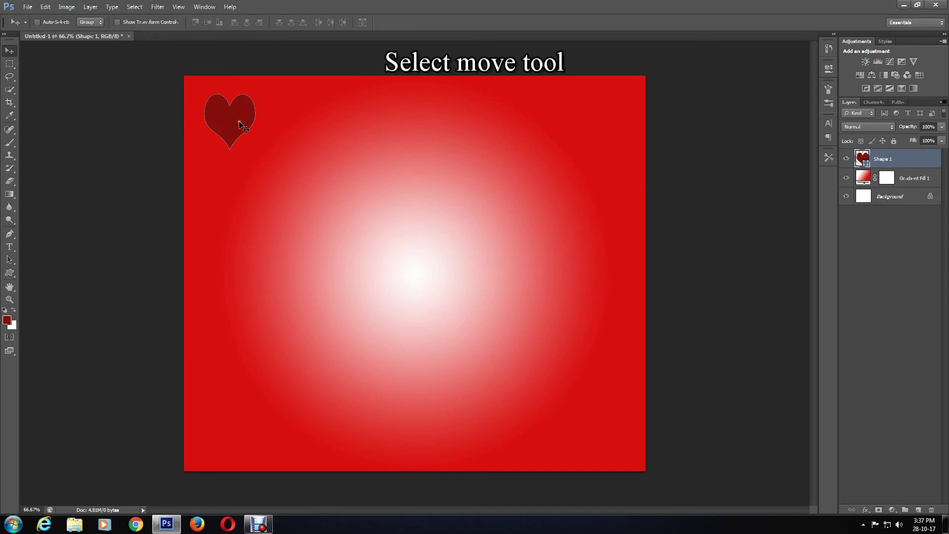
pyautogui.moveTo(233, 132); pyautogui.dragTo(227, 258)
pyautogui.moveTo(224, 239); pyautogui.dragTo(223, 346)
pyautogui.moveTo(224, 346); pyautogui.dragTo(247, 420)
pyautogui.moveTo(247, 420); pyautogui.dragTo(292, 326)
pyautogui.moveTo(292, 327); pyautogui.dragTo(283, 252)
pyautogui.moveTo(284, 252); pyautogui.dragTo(285, 198)
pyautogui.moveTo(285, 198); pyautogui.dragTo(349, 108)
pyautogui.rightClick(312, 148)
pyautogui.click(324, 151)
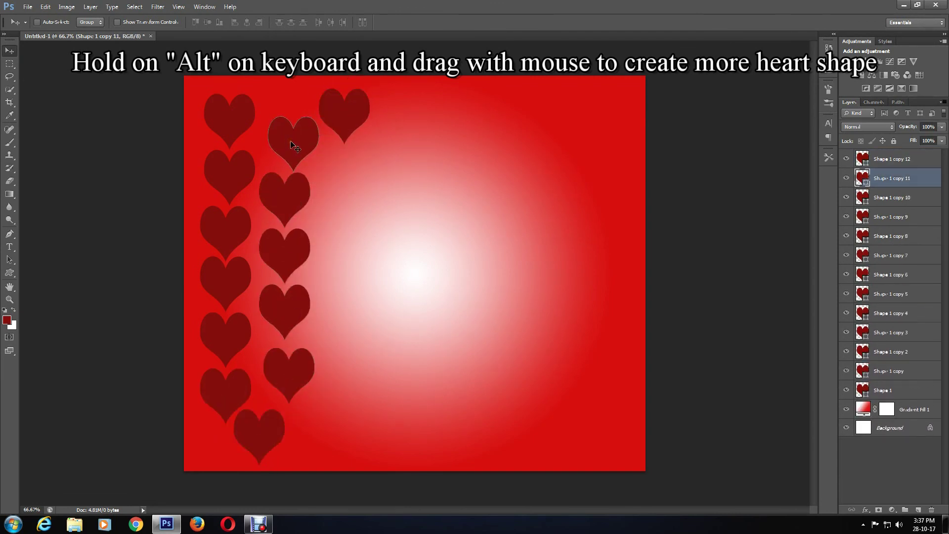
# - Hide Gradient Fill 1 and Background, Merge Visible the hearts, then show both layers again
pyautogui.click(847, 409)
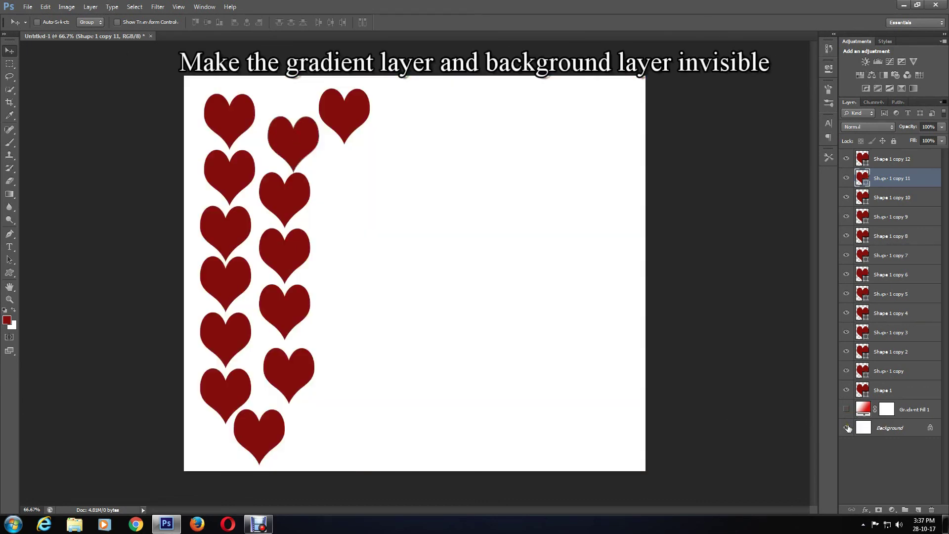
pyautogui.click(849, 428)
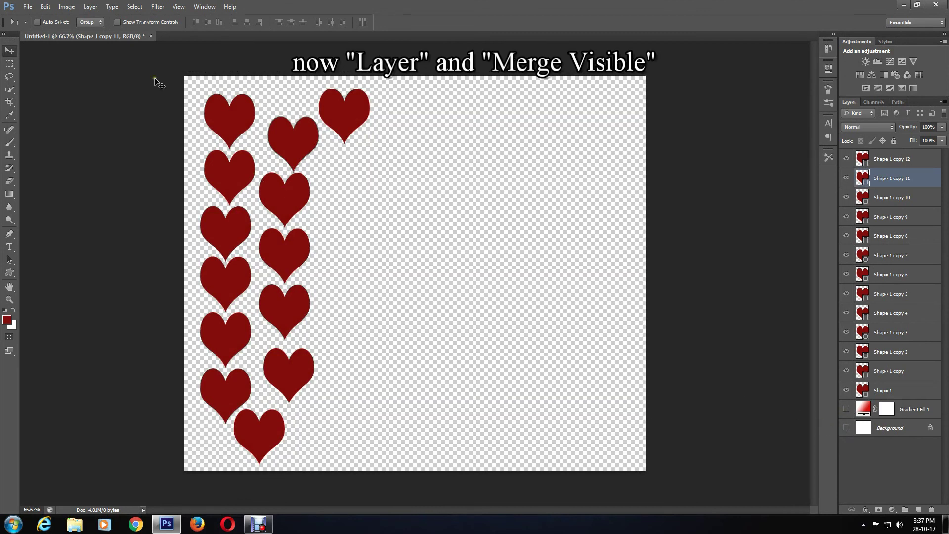
pyautogui.click(92, 7)
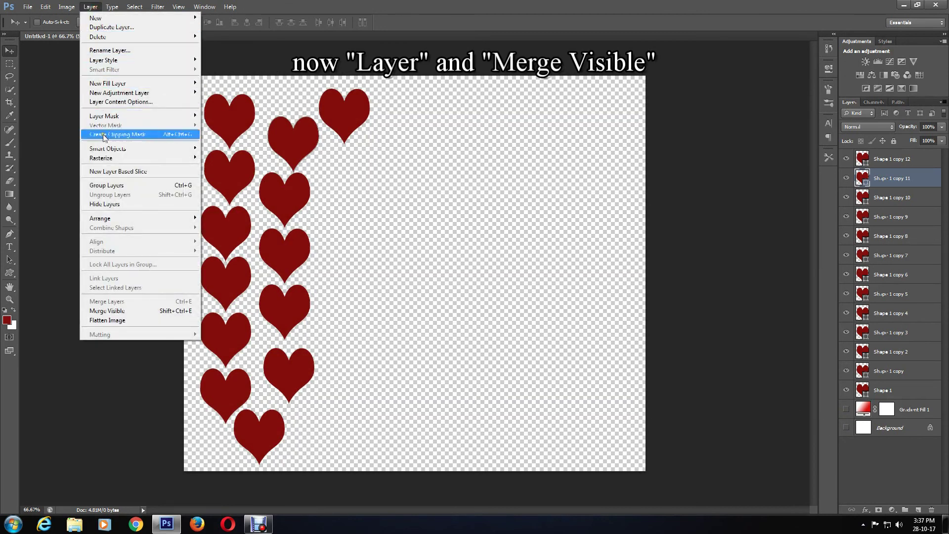
pyautogui.click(114, 313)
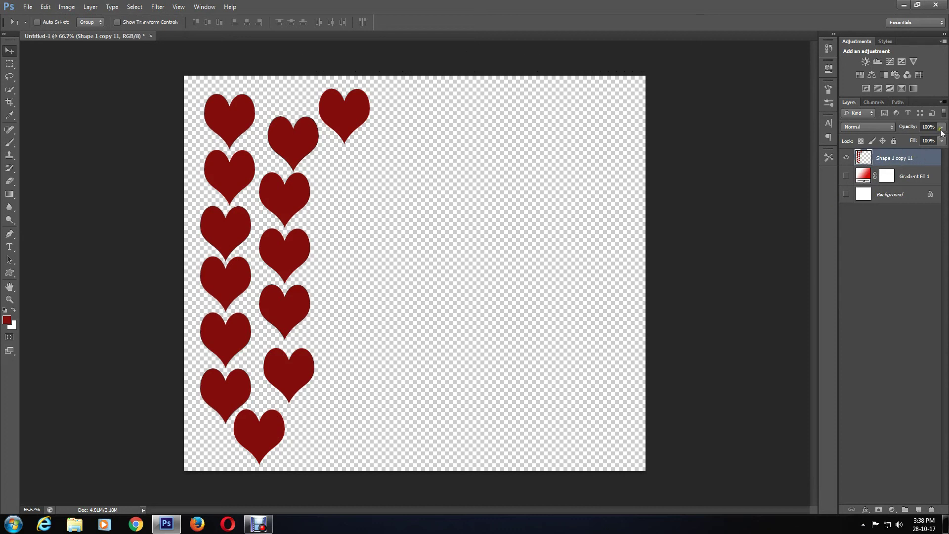
pyautogui.click(846, 176)
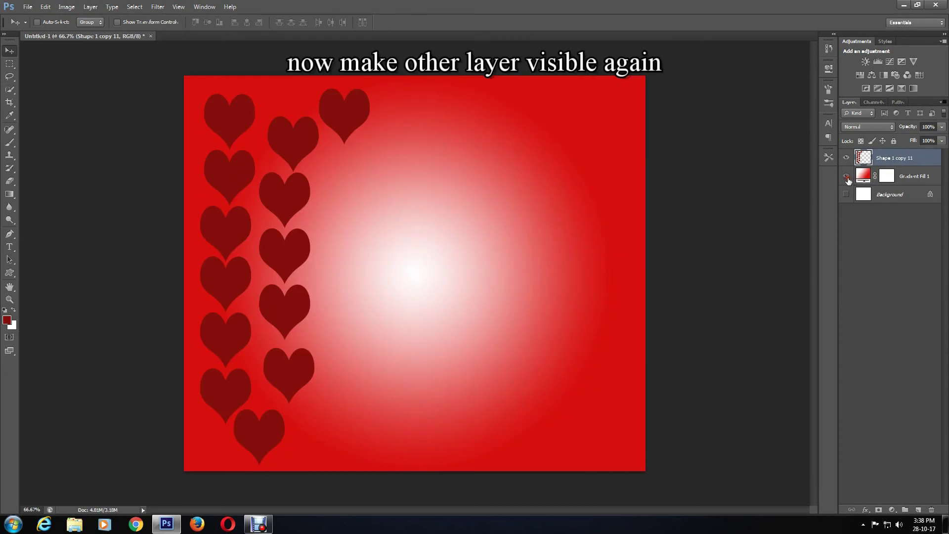
pyautogui.click(847, 195)
# - Lower the hearts layer opacity to 60% and make white the foreground colour
pyautogui.click(943, 128)
pyautogui.moveTo(940, 140); pyautogui.dragTo(923, 142)
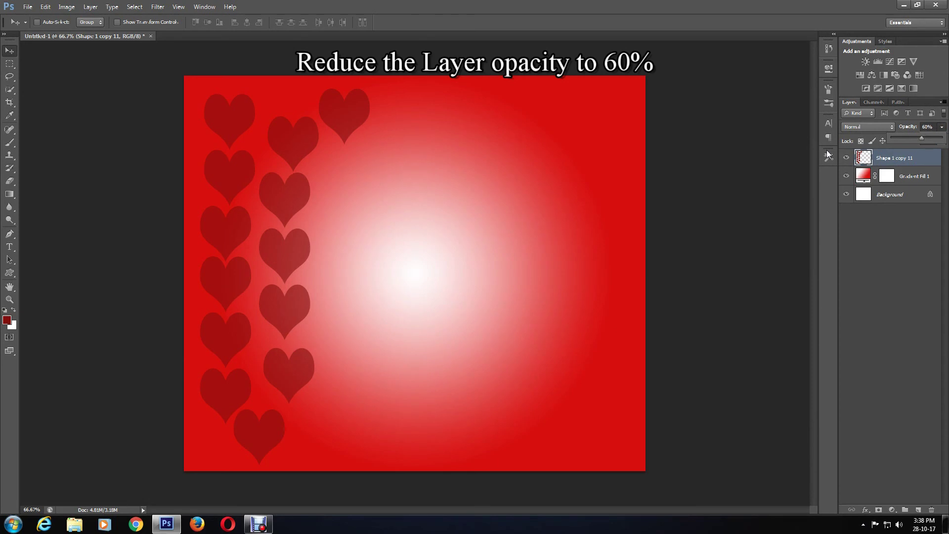
pyautogui.click(14, 310)
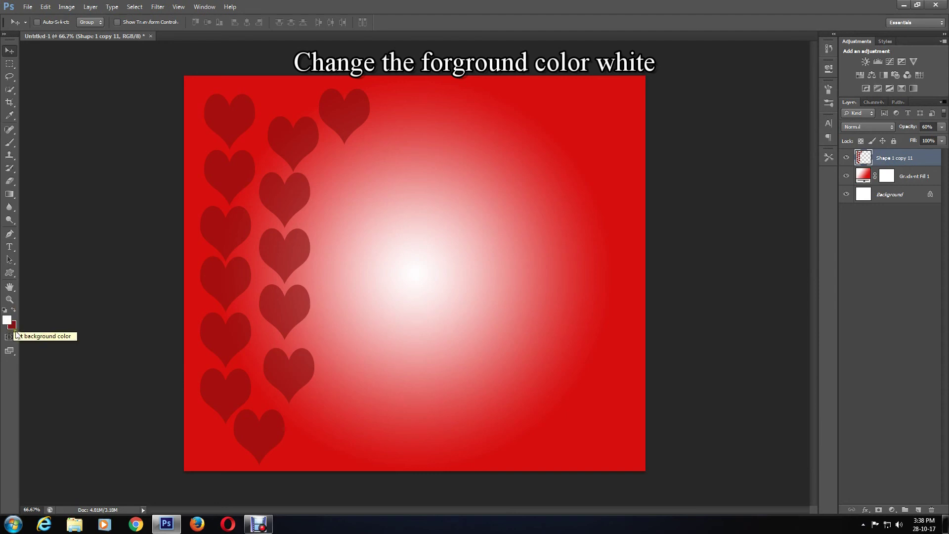
# - Draw a white heart custom shape near the top of the card
pyautogui.click(10, 278)
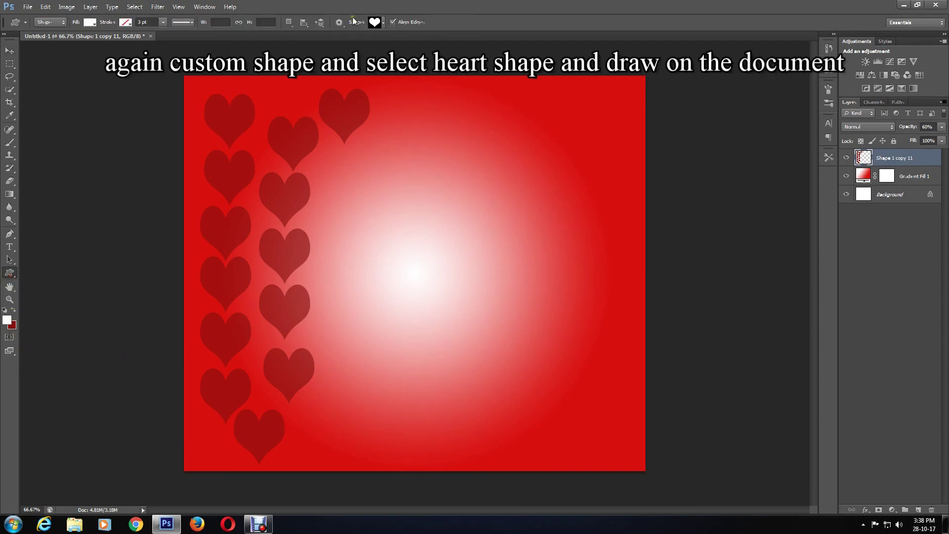
pyautogui.click(379, 22)
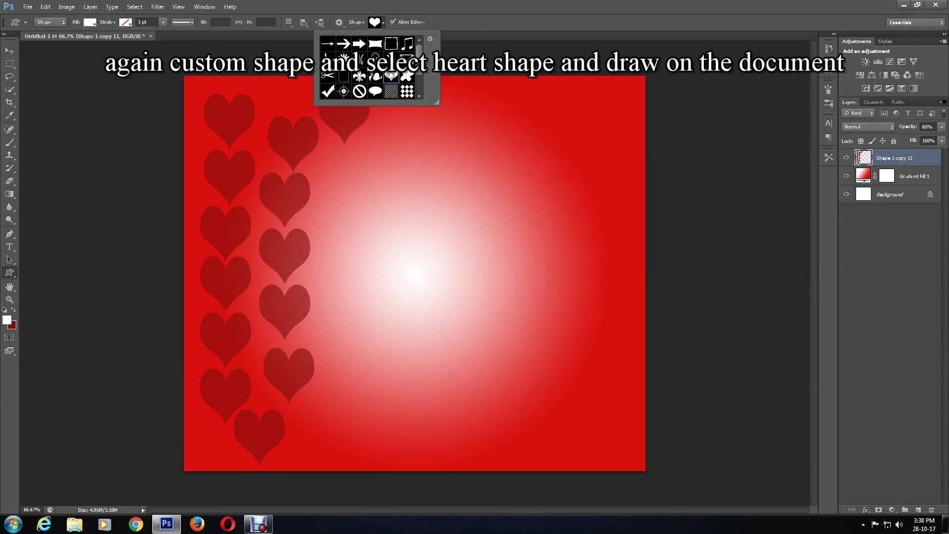
pyautogui.doubleClick(391, 76)
pyautogui.moveTo(260, 85); pyautogui.dragTo(309, 145)
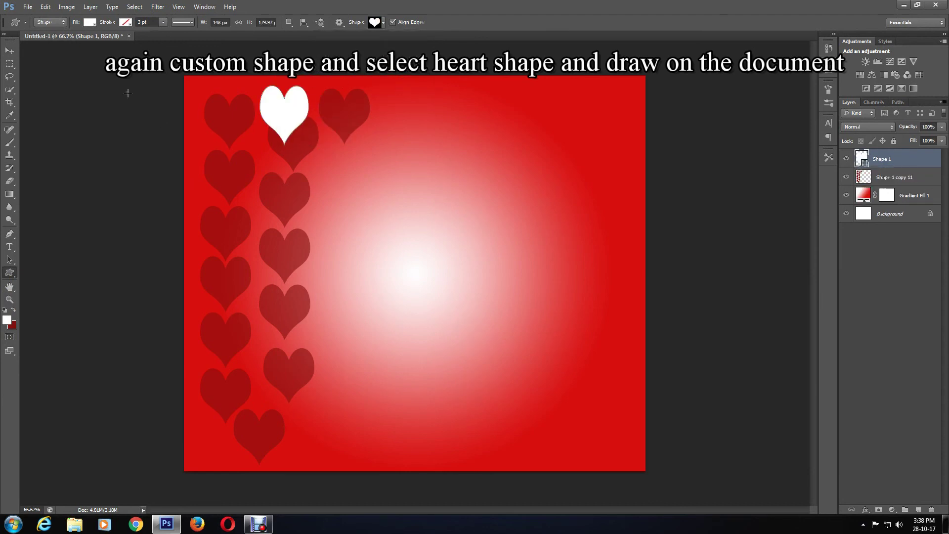
# - Alt-drag white heart copies in a zigzag down the left side
pyautogui.click(10, 51)
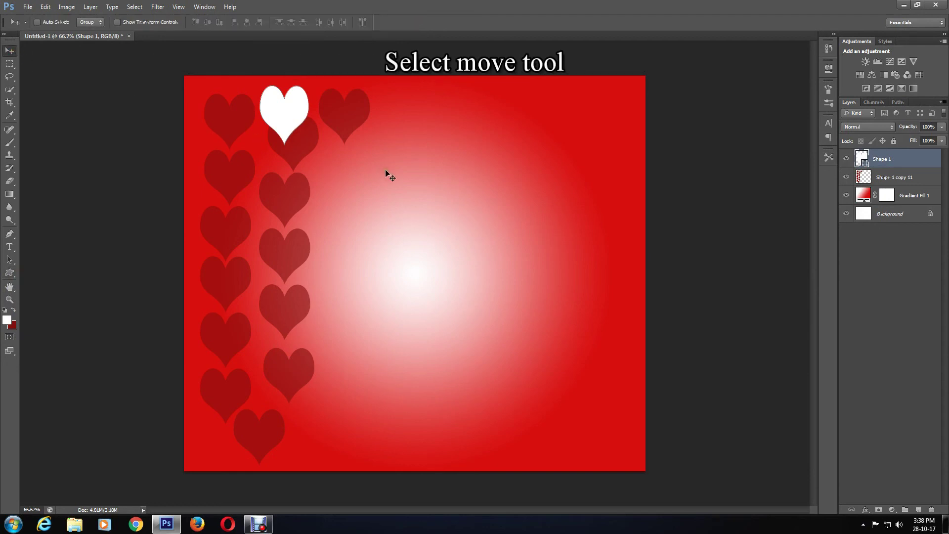
pyautogui.moveTo(295, 122); pyautogui.dragTo(294, 231)
pyautogui.moveTo(294, 232); pyautogui.dragTo(293, 341)
pyautogui.moveTo(294, 341); pyautogui.dragTo(310, 436)
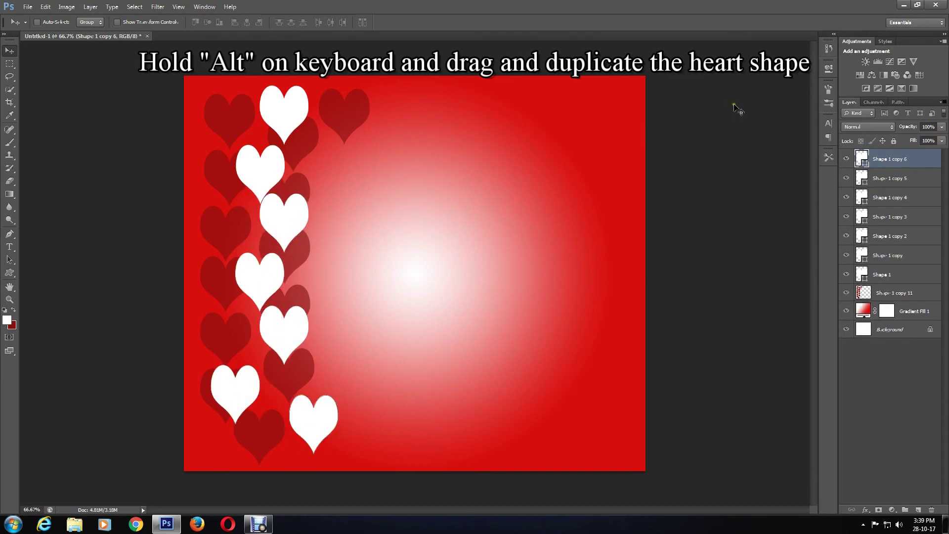
# - Select Shape 1 through Shape 1 copy 6, merge them with Ctrl+E, and set opacity to 40%
pyautogui.keyDown('shift'); pyautogui.click(898, 179); pyautogui.keyUp('shift')
pyautogui.keyDown('shift'); pyautogui.click(898, 197); pyautogui.keyUp('shift')
pyautogui.keyDown('shift'); pyautogui.click(899, 217); pyautogui.keyUp('shift')
pyautogui.keyDown('shift'); pyautogui.click(900, 237); pyautogui.keyUp('shift')
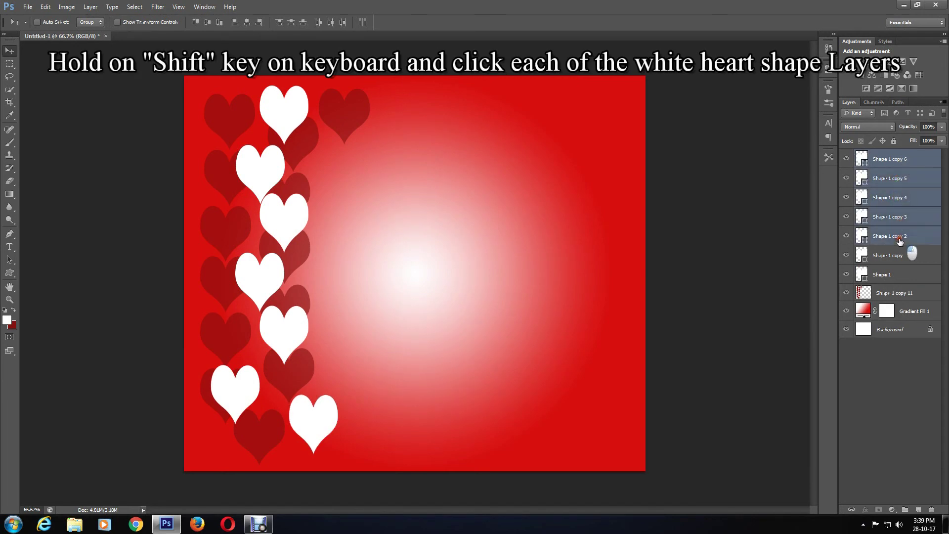
pyautogui.keyDown('shift'); pyautogui.click(900, 254); pyautogui.keyUp('shift')
pyautogui.keyDown('shift'); pyautogui.click(898, 274); pyautogui.keyUp('shift')
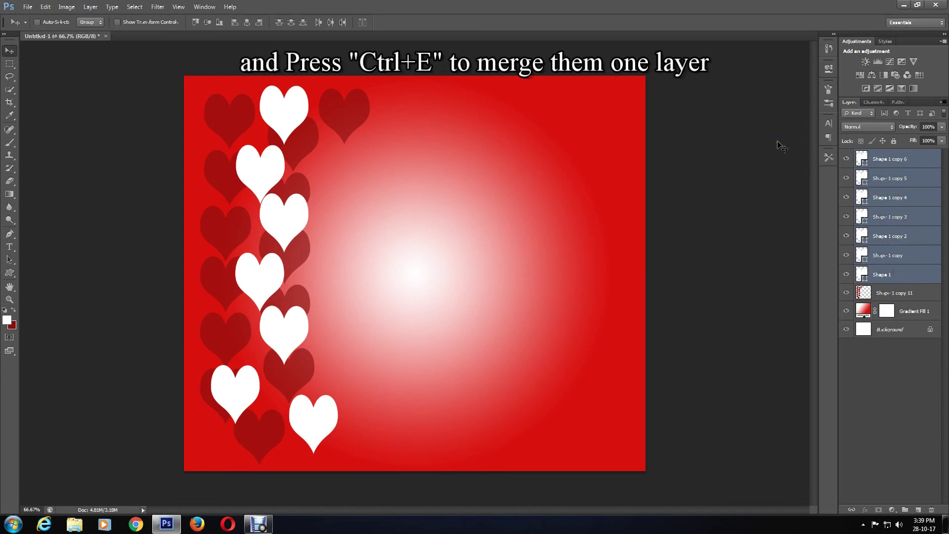
pyautogui.hotkey('ctrl', 'e')
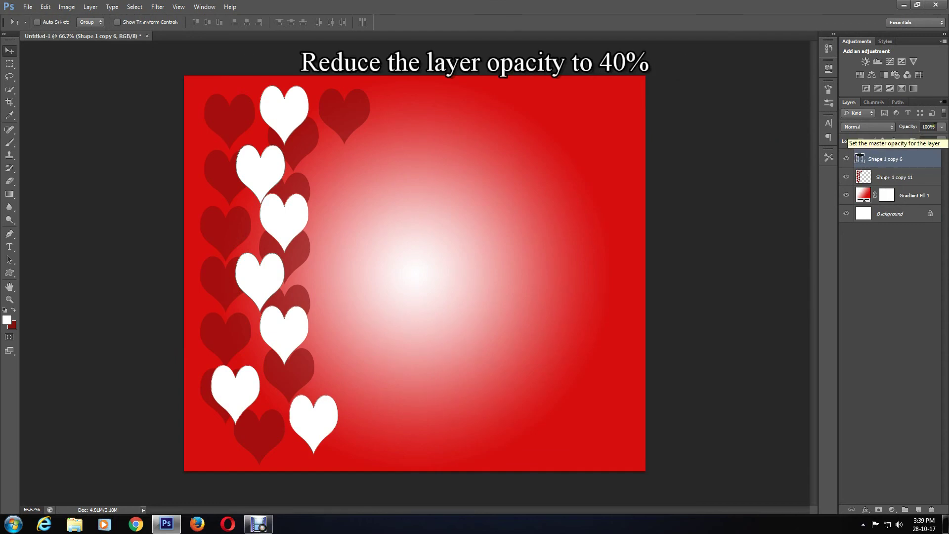
pyautogui.click(942, 128)
pyautogui.moveTo(941, 138); pyautogui.dragTo(912, 138)
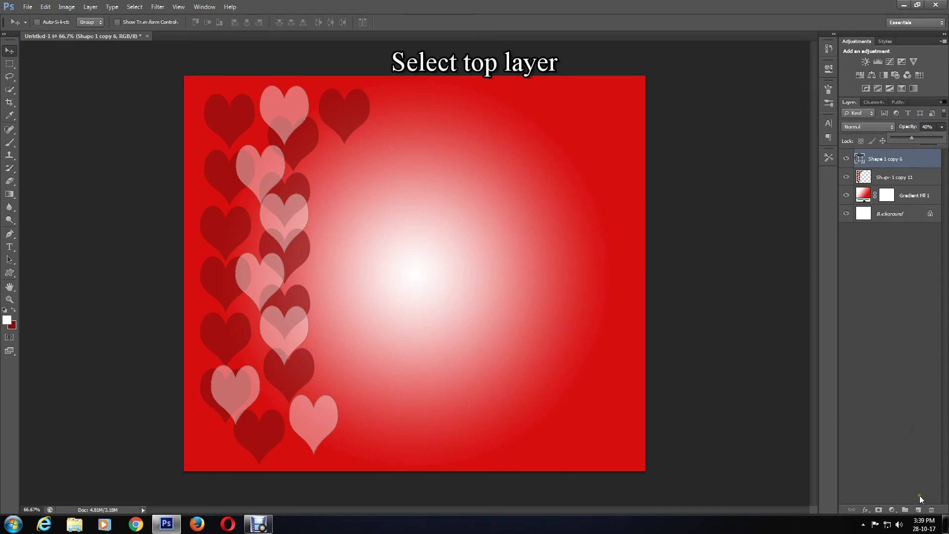
# - Add Layer 1 and choose the Brush Tool with a soft round 0%-hardness preset
pyautogui.click(919, 510)
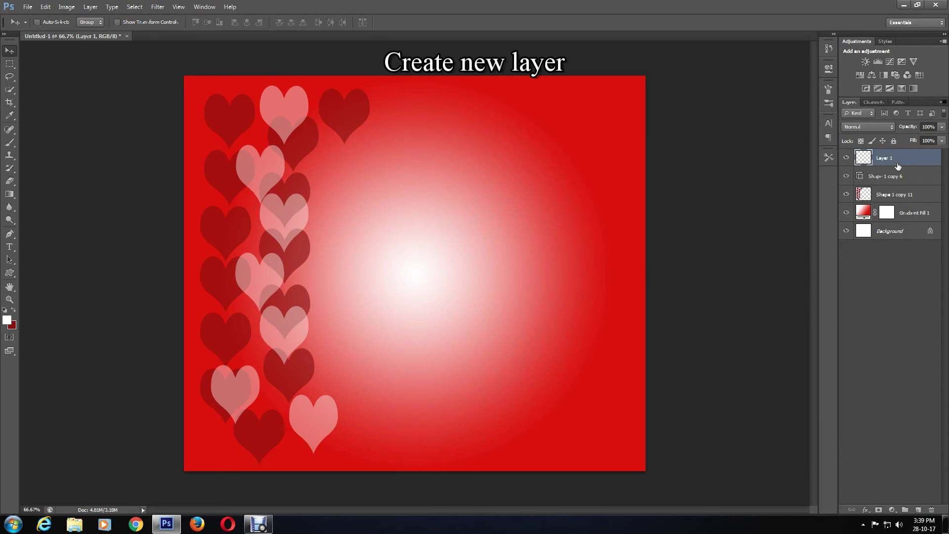
pyautogui.click(9, 143)
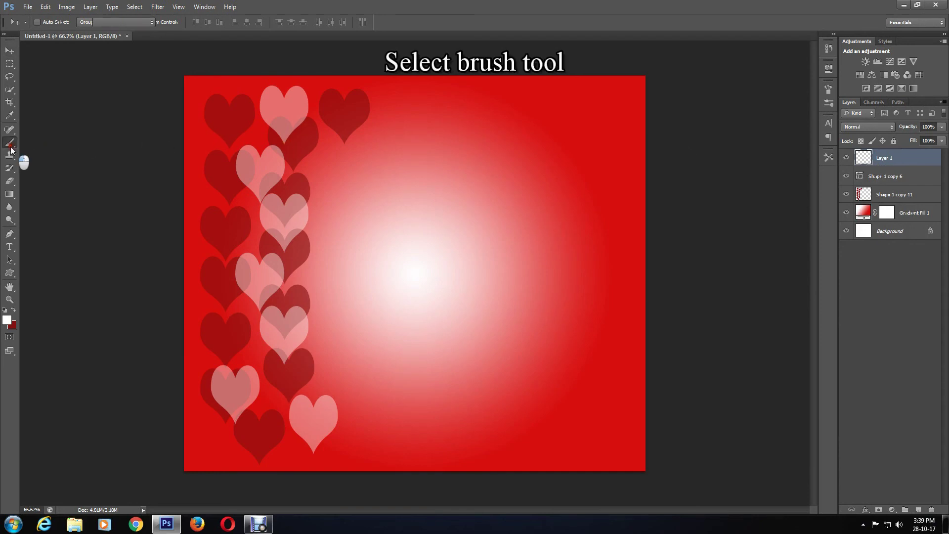
pyautogui.rightClick(8, 143)
pyautogui.click(42, 143)
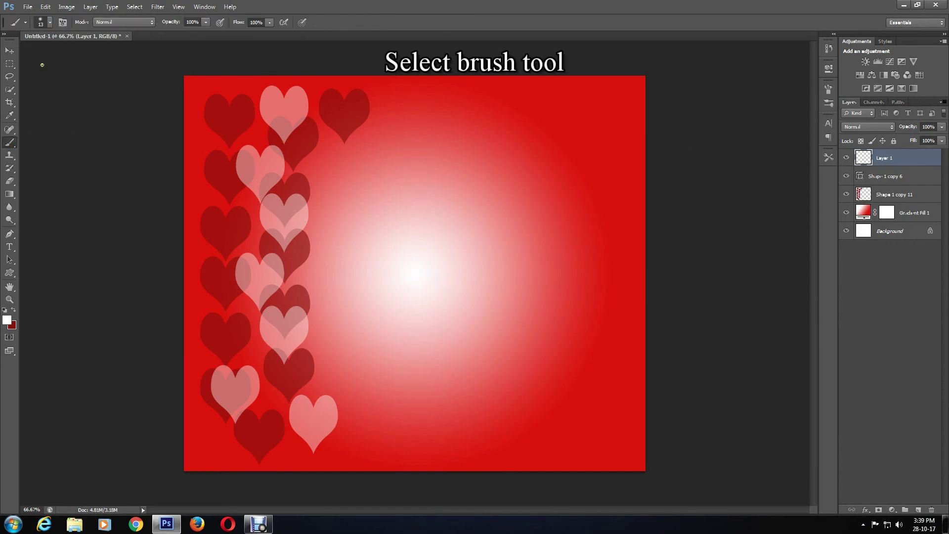
pyautogui.click(40, 22)
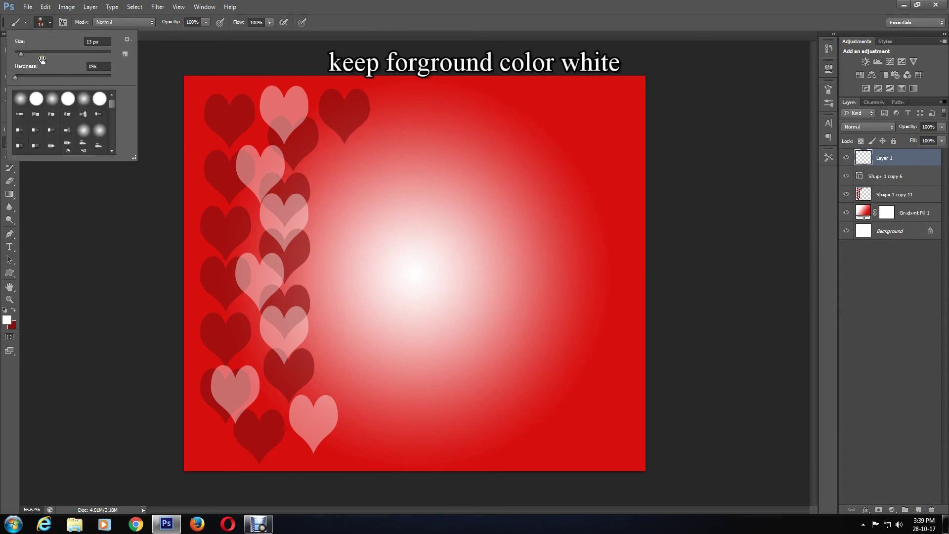
pyautogui.doubleClick(24, 100)
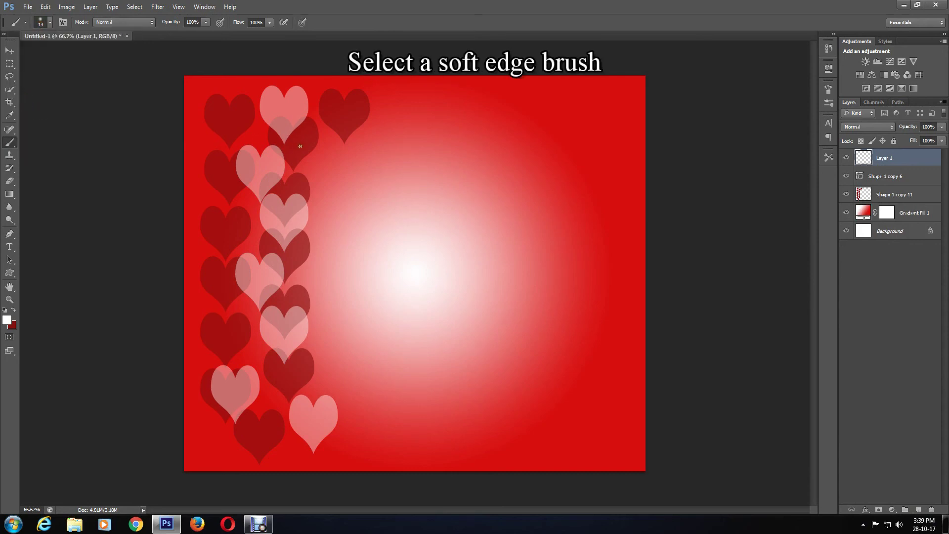
# - Paint small soft white dots along the top of the card
pyautogui.press(']')
pyautogui.click(616, 101)
pyautogui.click(560, 91)
pyautogui.click(531, 90)
pyautogui.press(']')
pyautogui.click(461, 91)
pyautogui.click(588, 103)
pyautogui.click(410, 104)
pyautogui.click(482, 110)
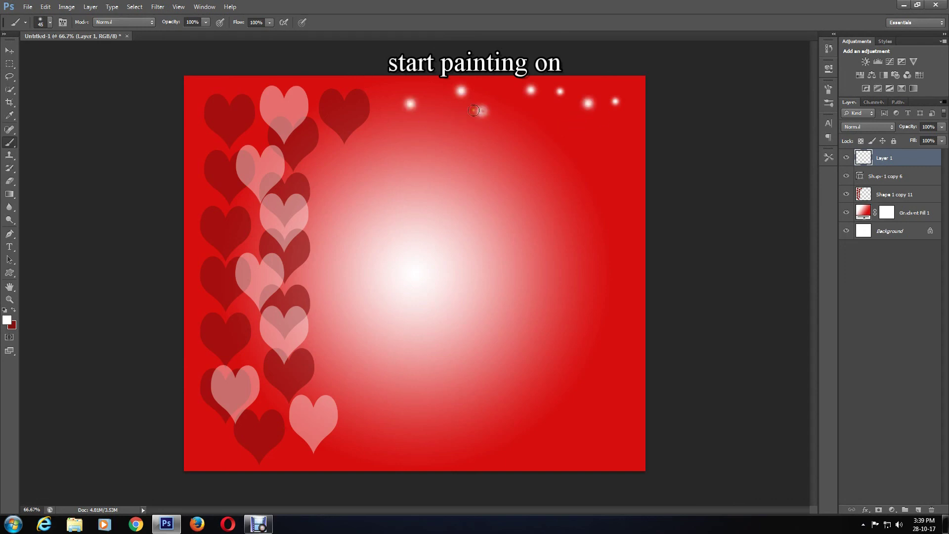
pyautogui.click(387, 90)
pyautogui.click(313, 114)
pyautogui.click(242, 90)
# - Enlarge the brush and paint medium white dots across the left, top and right
pyautogui.press(']')
pyautogui.press(']')
pyautogui.press(']')
pyautogui.click(205, 109)
pyautogui.click(201, 161)
pyautogui.click(404, 121)
pyautogui.click(323, 84)
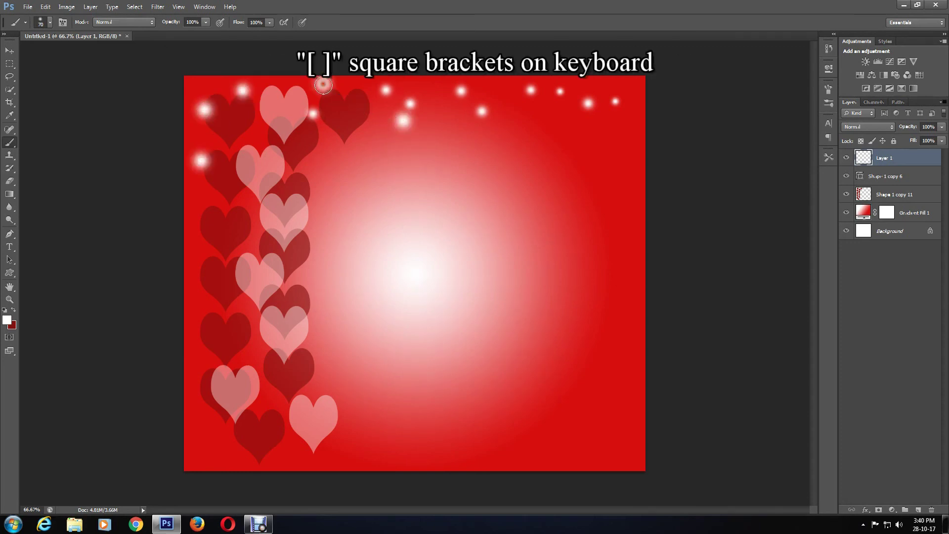
pyautogui.click(601, 143)
pyautogui.click(550, 126)
pyautogui.click(204, 234)
pyautogui.click(225, 351)
# - Enlarge the brush further and paint large soft white bokeh glow spots over the hearts
pyautogui.press(']')
pyautogui.press(']')
pyautogui.press(']')
pyautogui.press(']')
pyautogui.press(']')
pyautogui.press(']')
pyautogui.press(']')
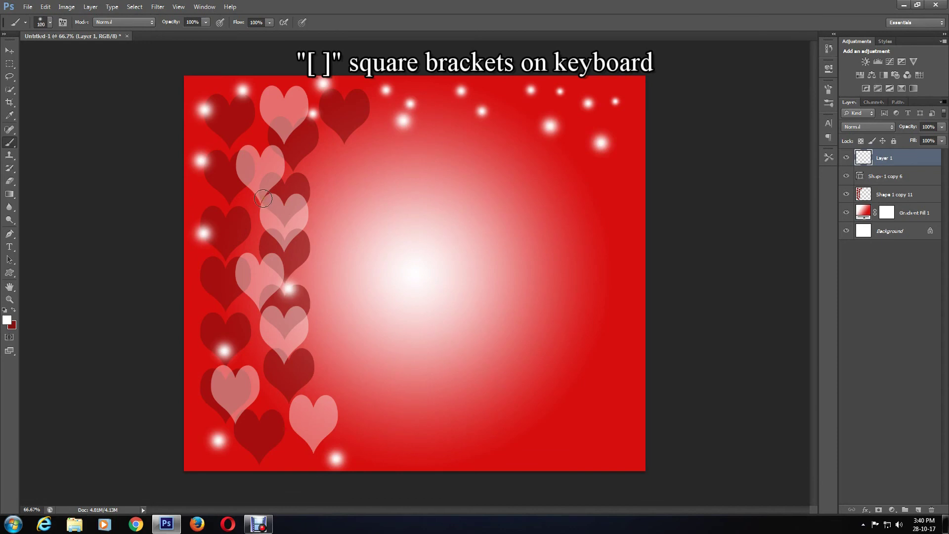
pyautogui.click(265, 168)
pyautogui.click(517, 159)
pyautogui.click(609, 197)
pyautogui.click(217, 297)
pyautogui.click(253, 398)
pyautogui.press(']')
pyautogui.click(269, 124)
pyautogui.click(262, 232)
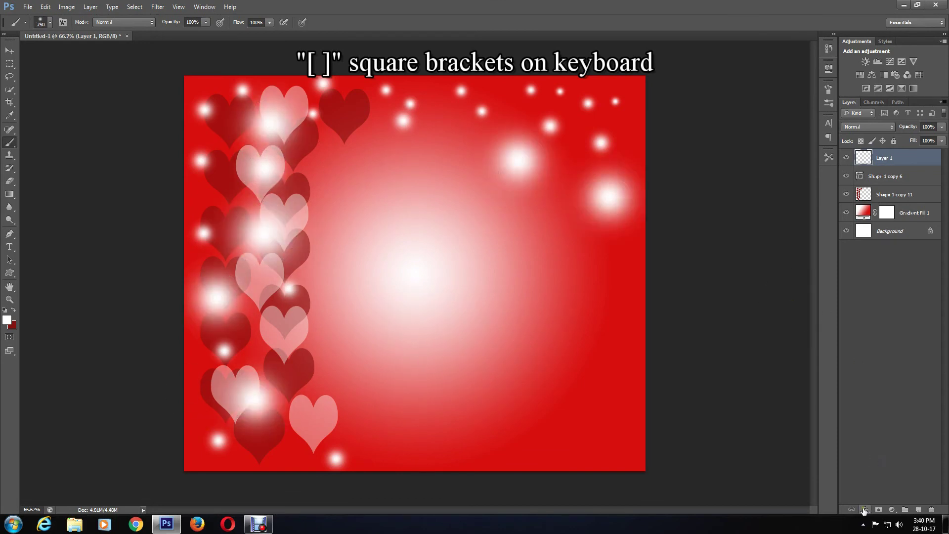
# - Add a Multiply, 75% opacity drop shadow to Layer 1's white glow dots
pyautogui.rightClick(871, 158)
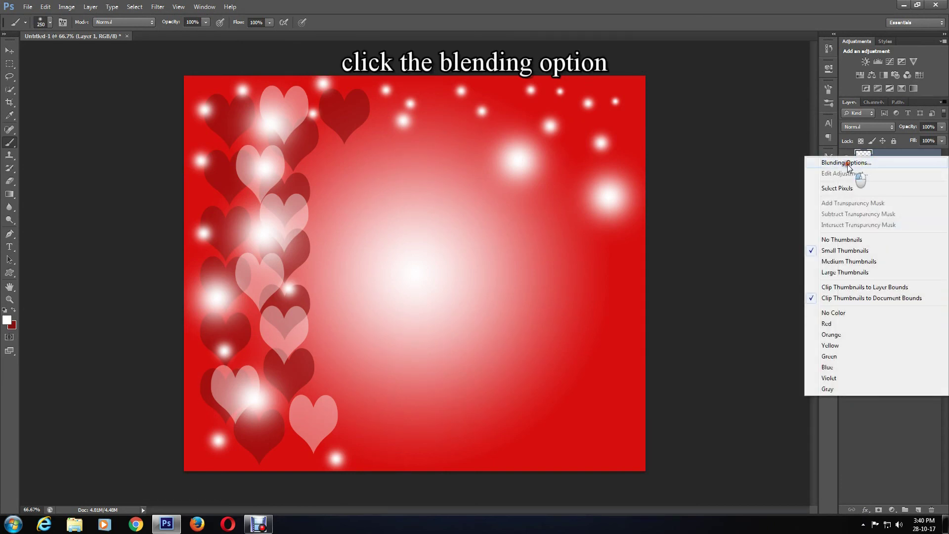
pyautogui.click(862, 164)
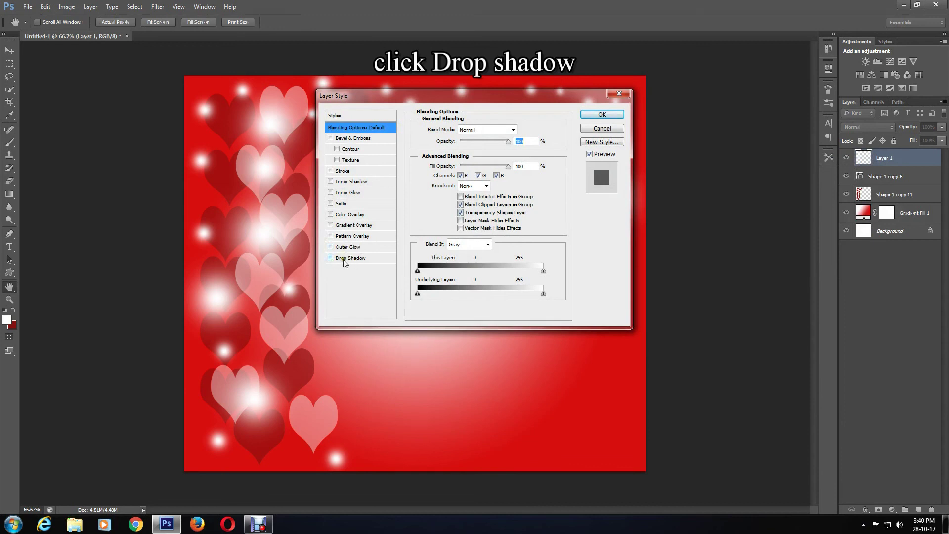
pyautogui.click(338, 259)
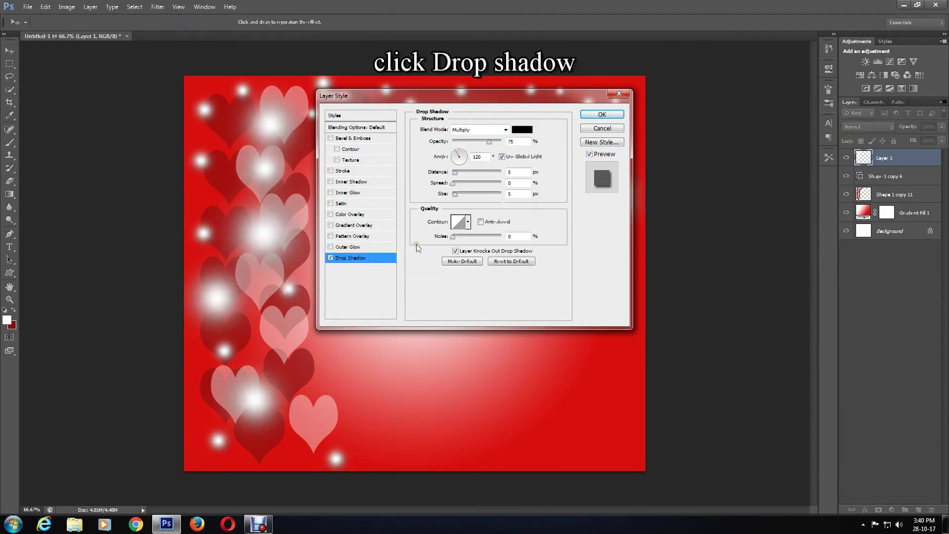
pyautogui.click(603, 114)
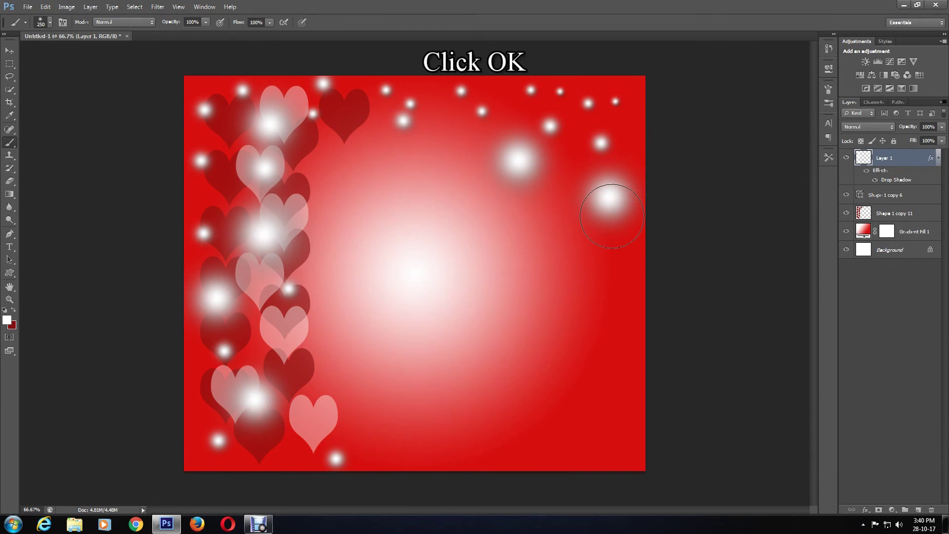
pyautogui.click(10, 272)
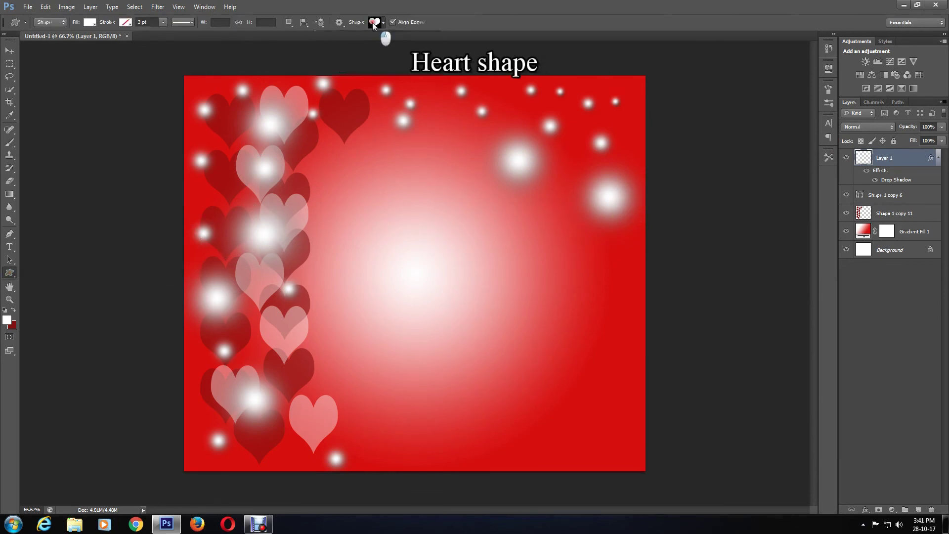
# - Set new shapes to no fill with a gold FFD700 outline
pyautogui.click(85, 25)
pyautogui.click(49, 42)
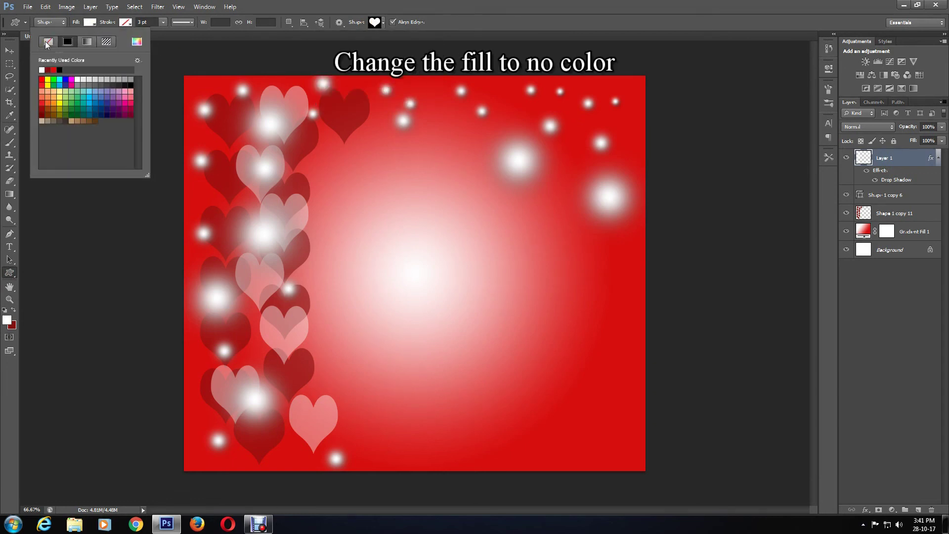
pyautogui.click(127, 24)
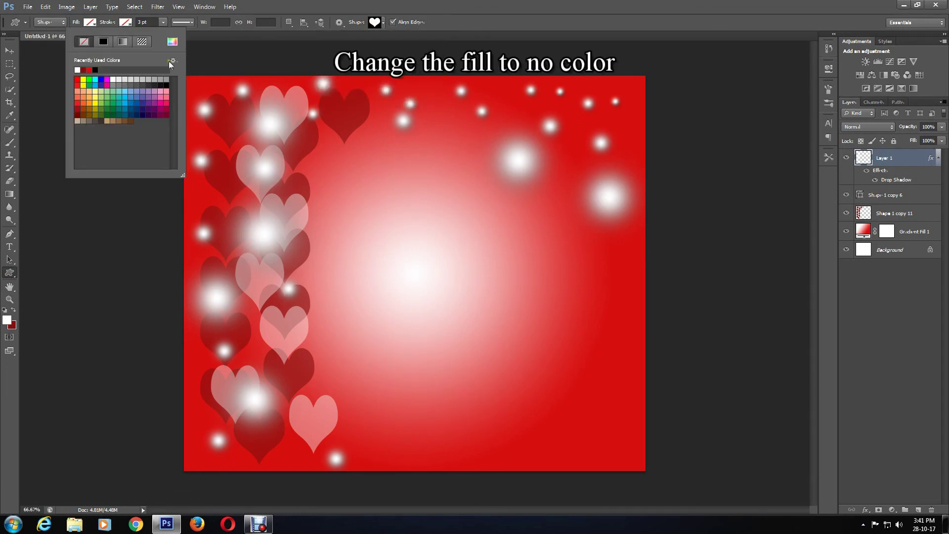
pyautogui.click(172, 42)
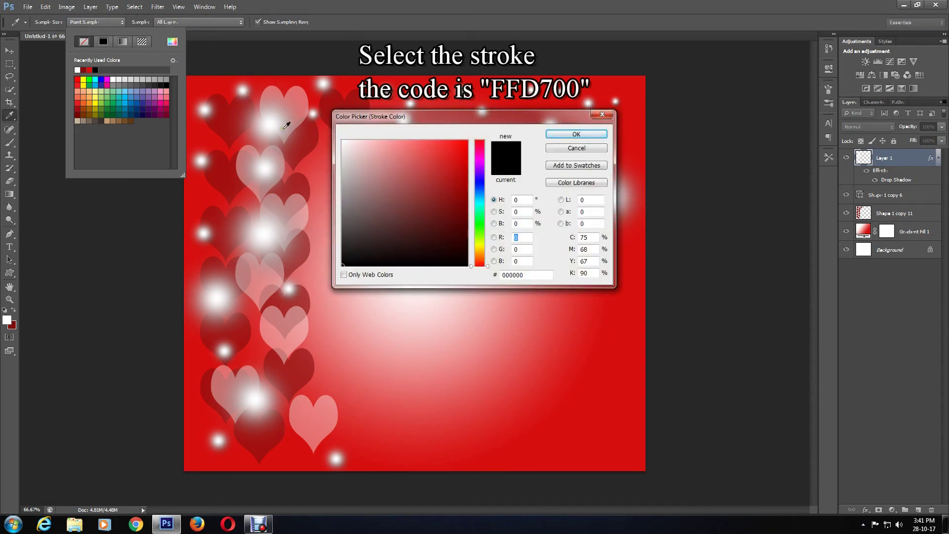
pyautogui.click(515, 275)
pyautogui.write('FD')
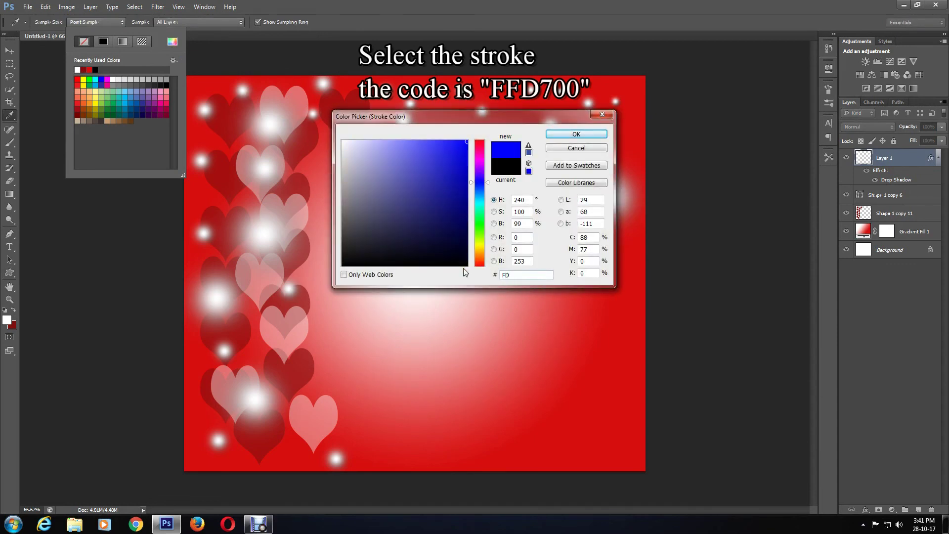
pyautogui.press('BackSpace')
pyautogui.press('BackSpace')
pyautogui.write('FFD7')
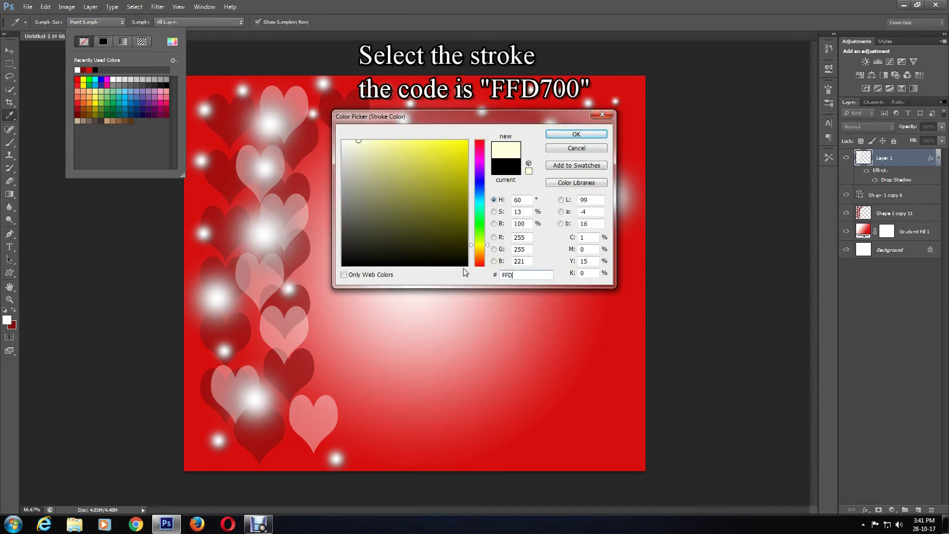
pyautogui.write('00')
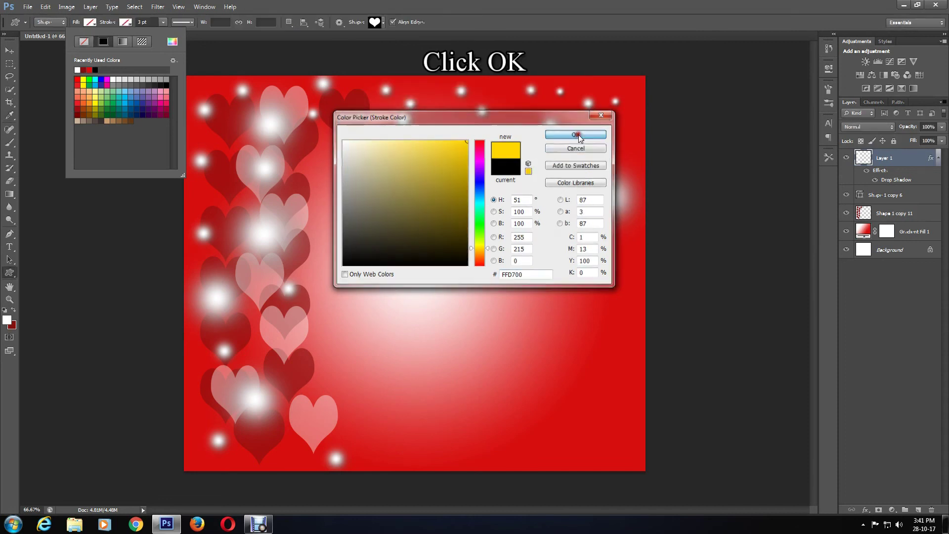
pyautogui.click(577, 135)
pyautogui.click(552, 181)
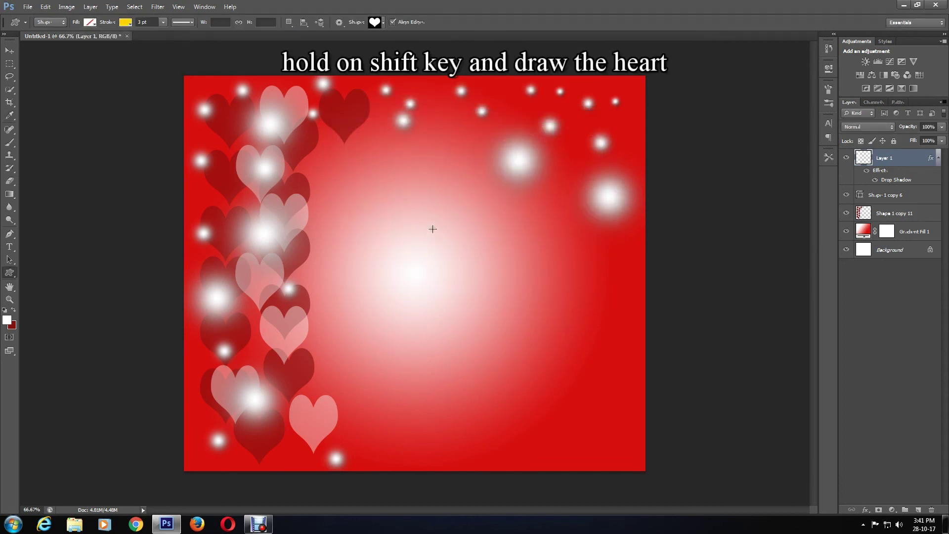
# - Draw a gold heart outline right of centre and thicken its stroke to about 15 pt
pyautogui.moveTo(443, 229); pyautogui.dragTo(605, 428)
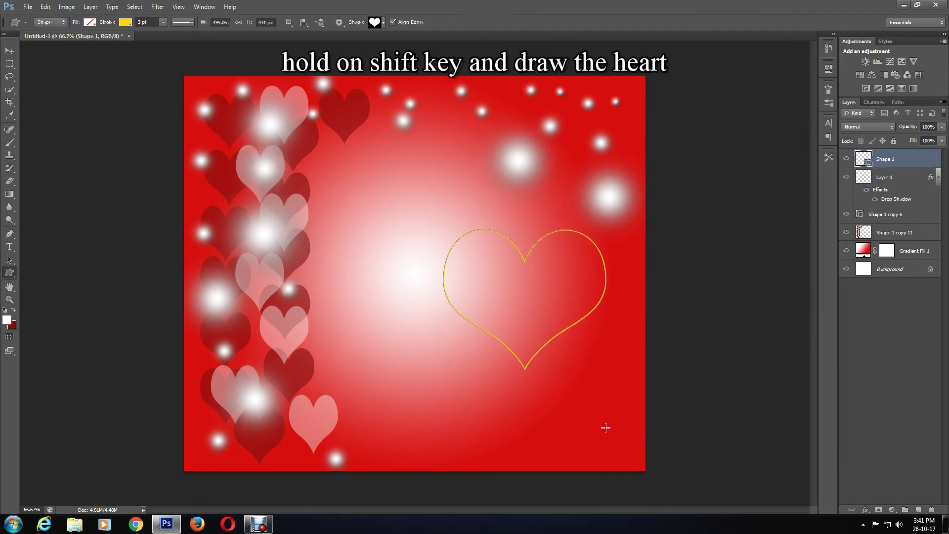
pyautogui.click(162, 22)
pyautogui.moveTo(169, 33); pyautogui.dragTo(174, 34)
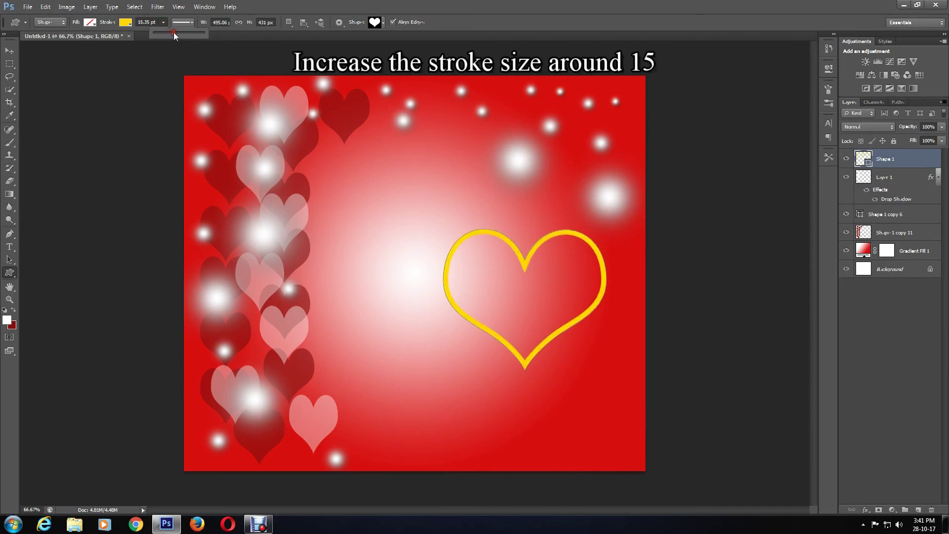
pyautogui.rightClick(885, 159)
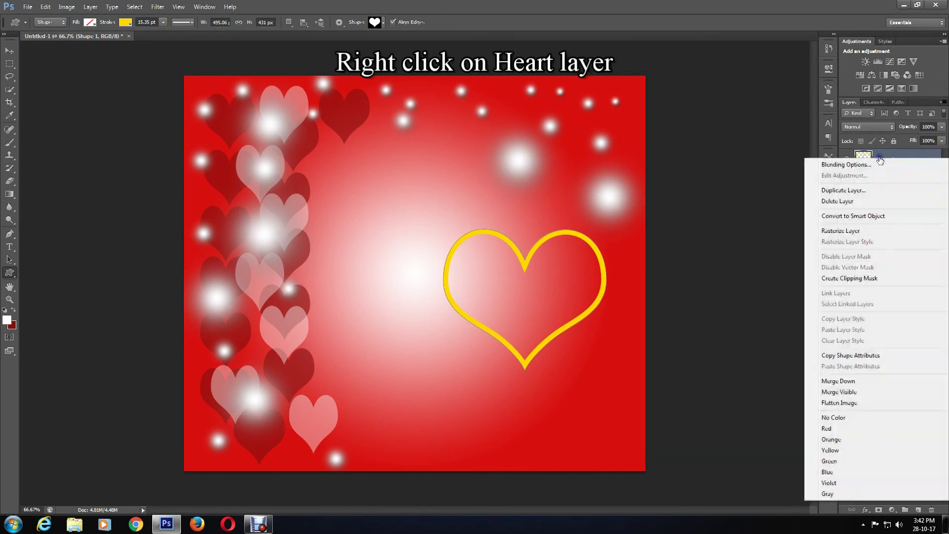
# - Add an Inner Bevel & Emboss to the heart outline with about 796% depth and 10 px size
pyautogui.click(853, 167)
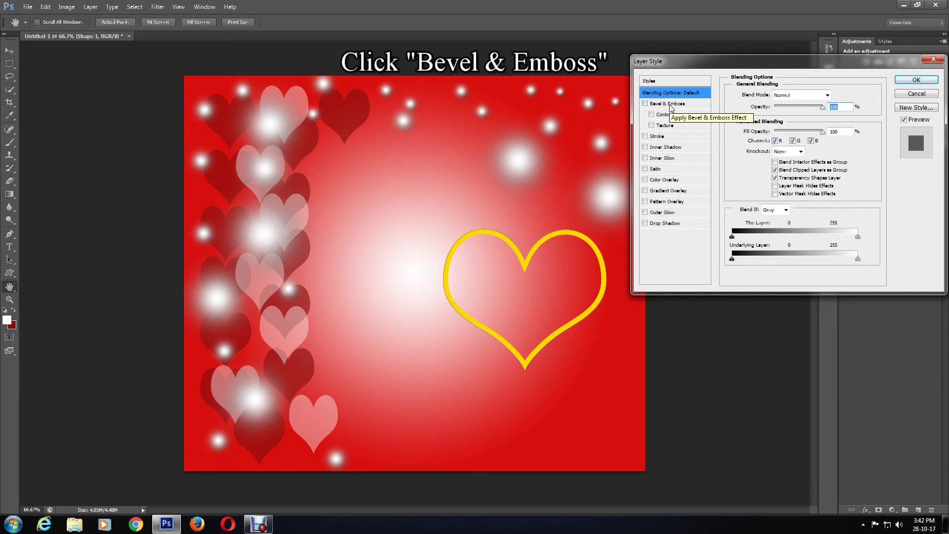
pyautogui.click(668, 104)
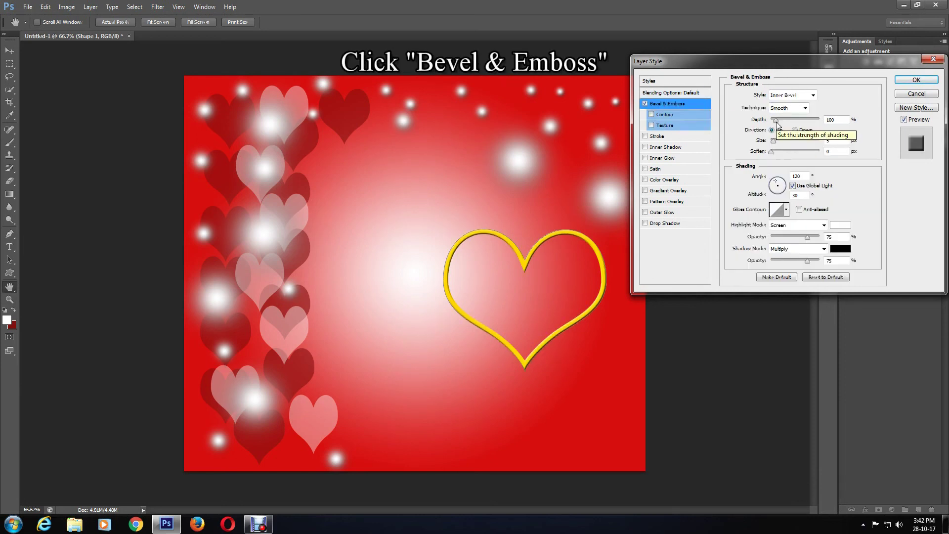
pyautogui.moveTo(777, 123); pyautogui.dragTo(810, 123)
pyautogui.doubleClick(830, 141)
pyautogui.write('10')
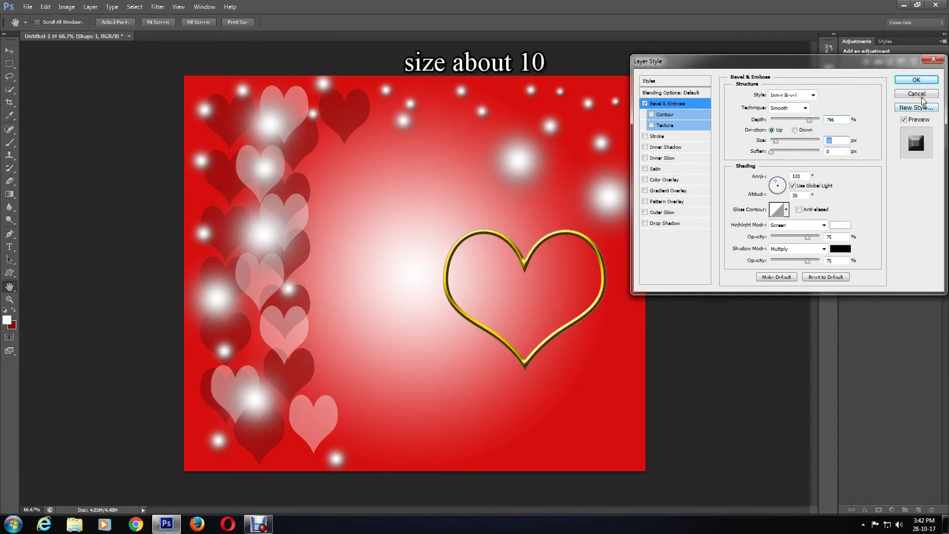
pyautogui.click(915, 81)
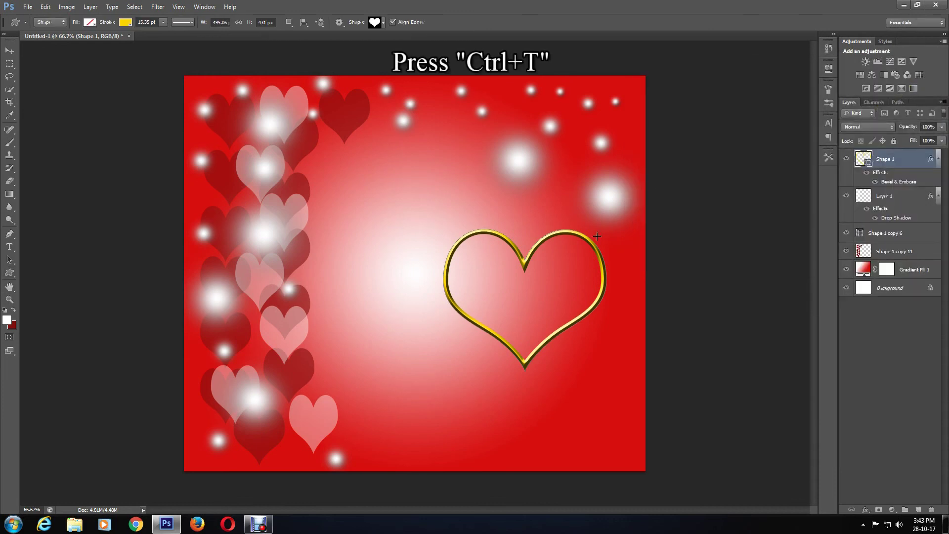
# - Rotate the gold heart about 35.6° and move it lower on the card
pyautogui.hotkey('ctrl', 't')
pyautogui.moveTo(614, 224); pyautogui.dragTo(653, 291)
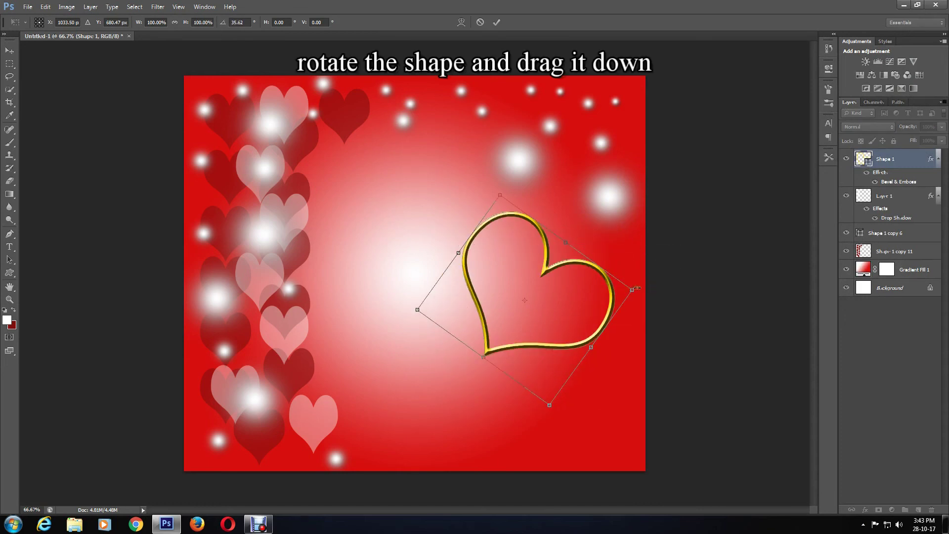
pyautogui.moveTo(521, 242); pyautogui.dragTo(500, 316)
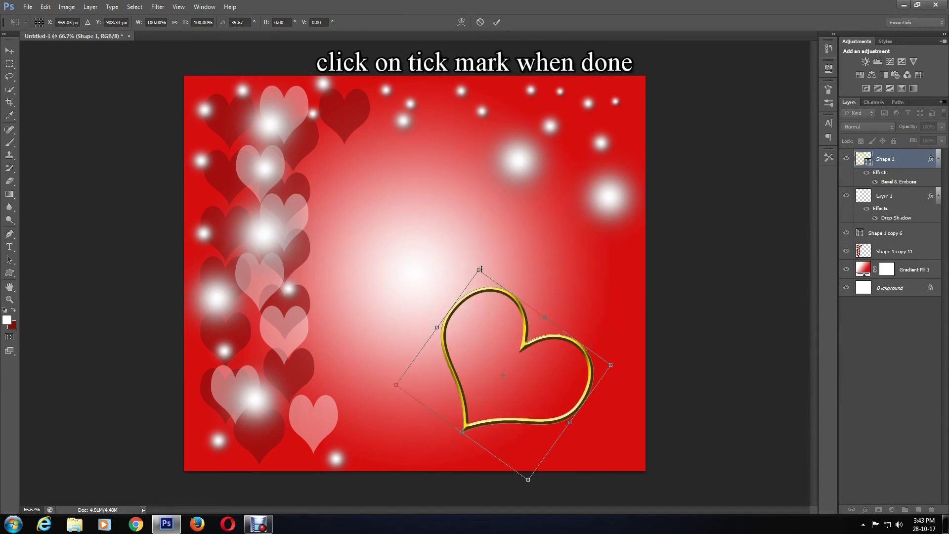
pyautogui.click(499, 23)
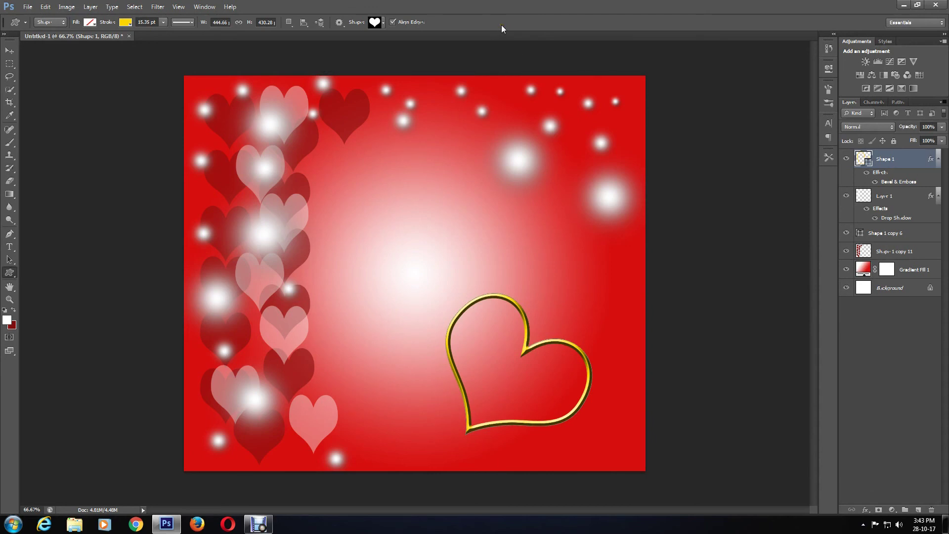
# - Start a text line left of the heart in white (ffffff) 72 pt Segoe Print
pyautogui.click(10, 247)
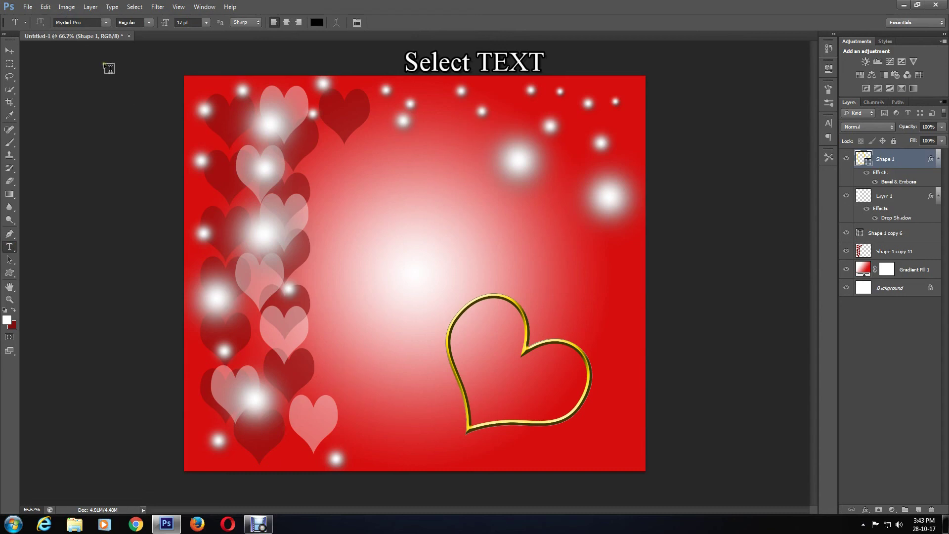
pyautogui.click(107, 24)
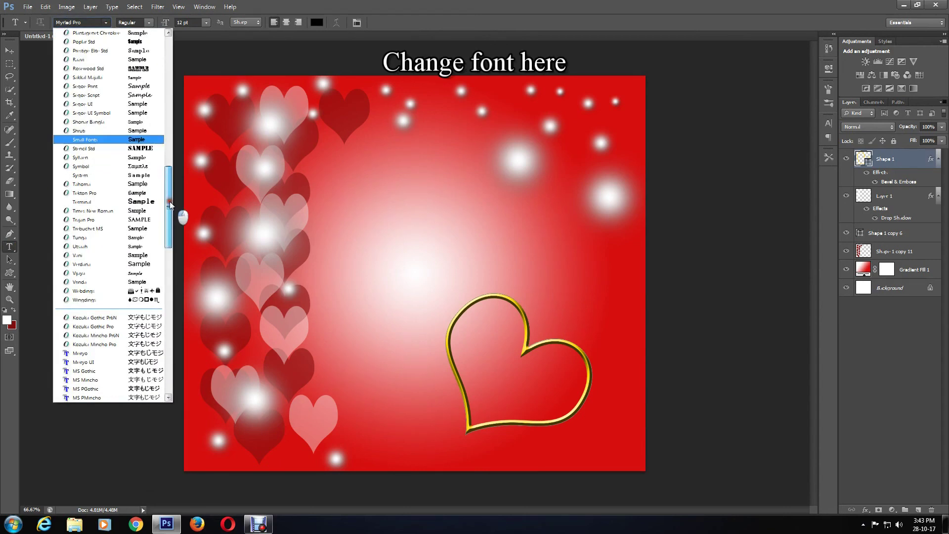
pyautogui.click(99, 140)
pyautogui.click(336, 356)
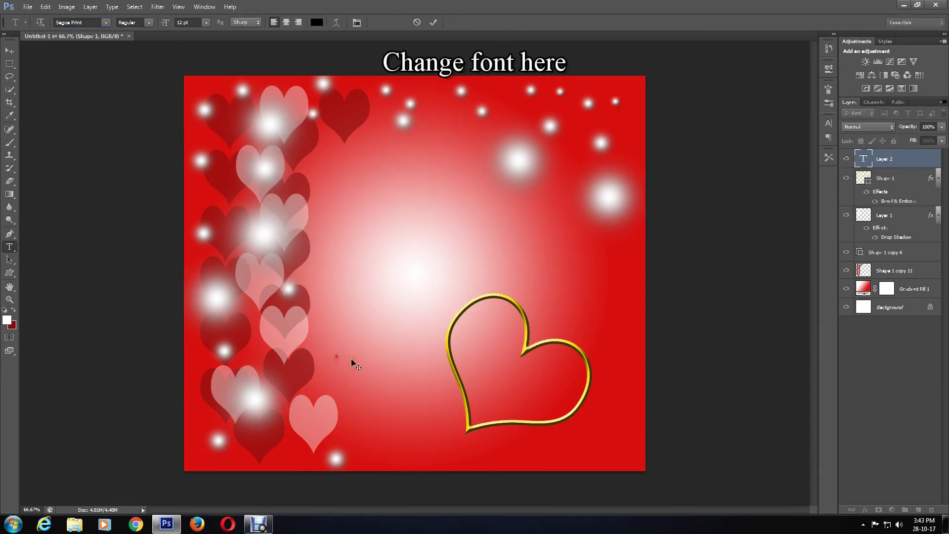
pyautogui.click(206, 22)
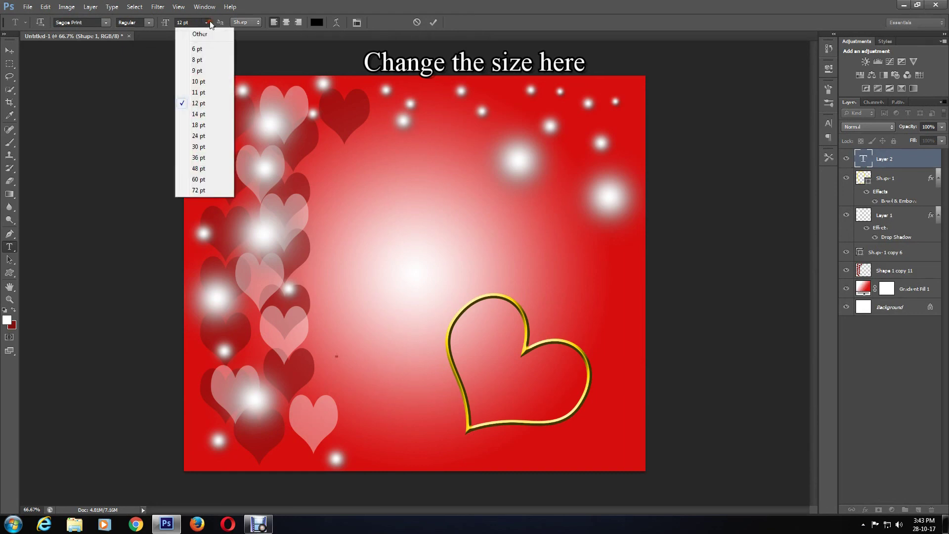
pyautogui.click(199, 190)
pyautogui.click(316, 23)
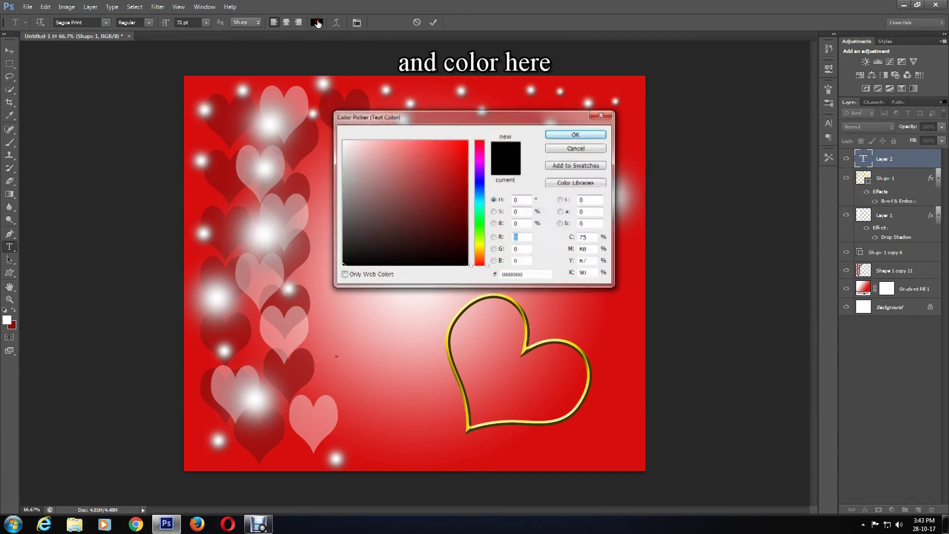
pyautogui.moveTo(360, 156); pyautogui.dragTo(342, 141)
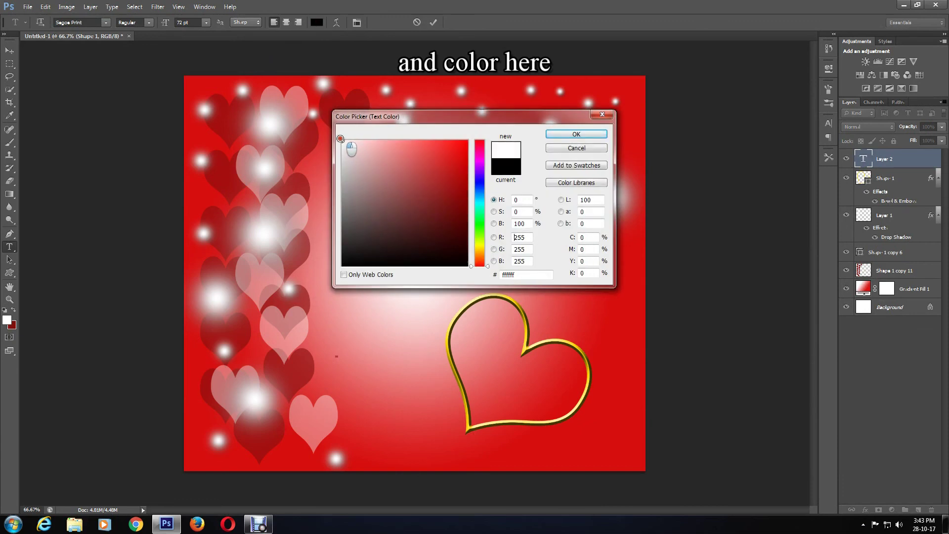
pyautogui.click(577, 134)
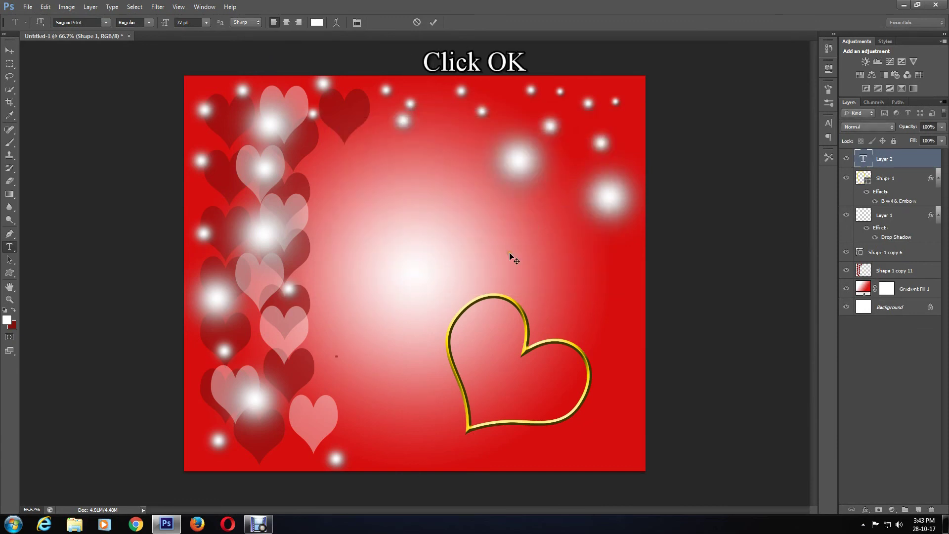
# - Type 'Happy Valentines Day' in Brush Script Std and shift it down-left over the heart
pyautogui.write('Happ')
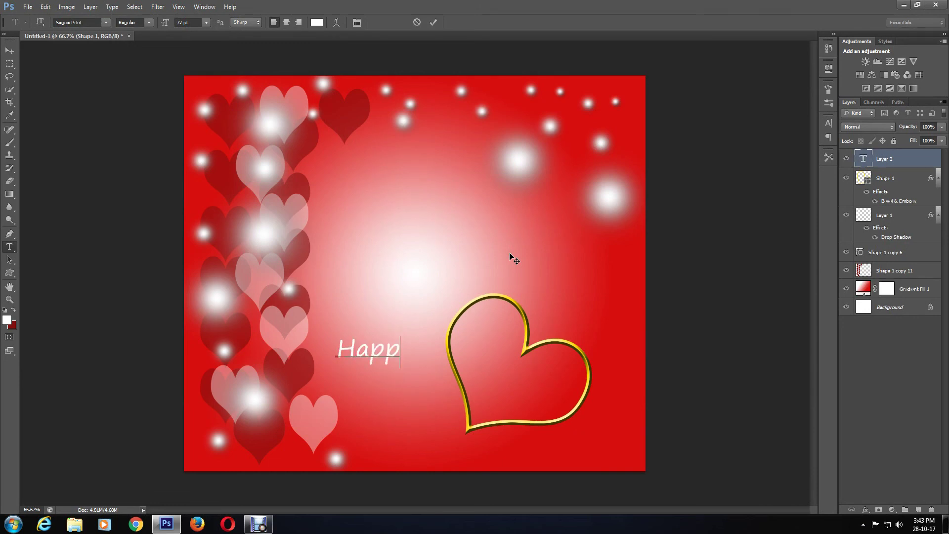
pyautogui.write('y Valentines Day')
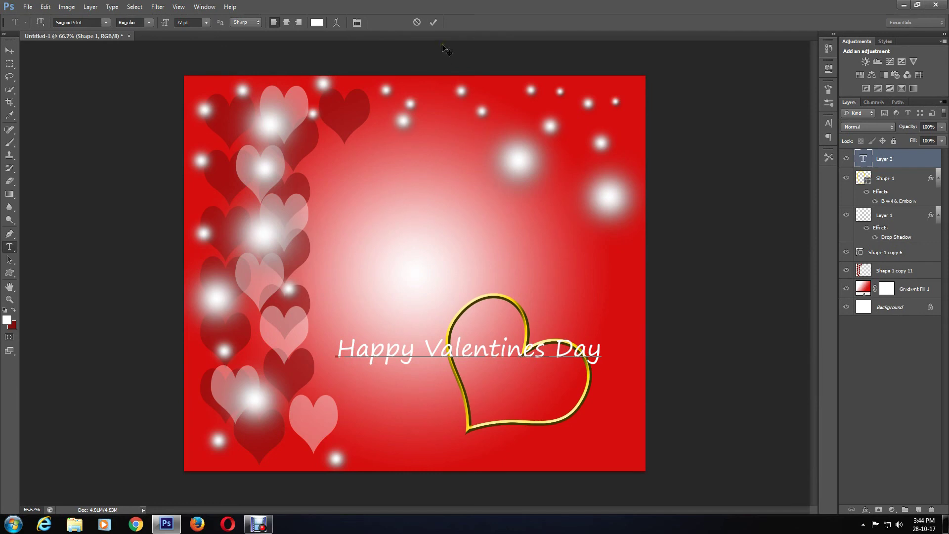
pyautogui.click(477, 354)
pyautogui.press('ctrl')
pyautogui.hotkey('ctrl', 'a')
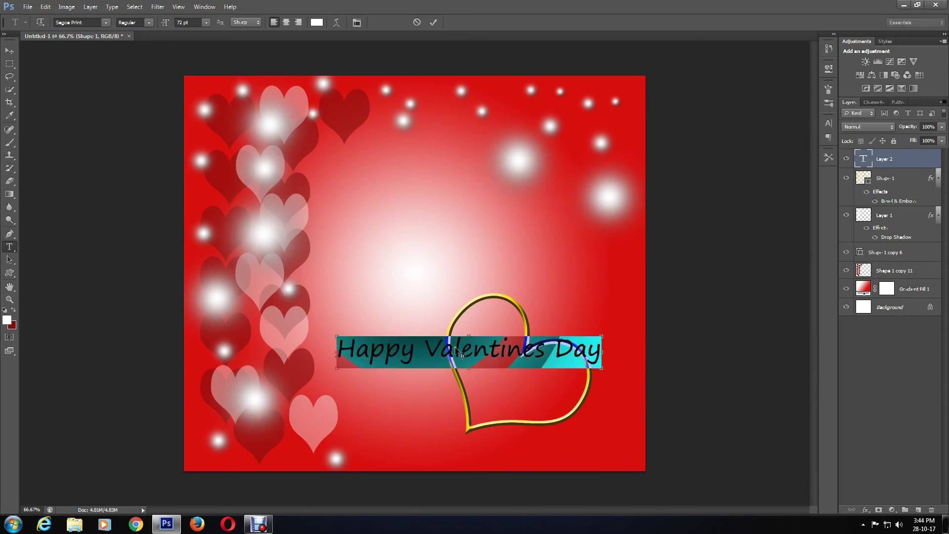
pyautogui.click(106, 23)
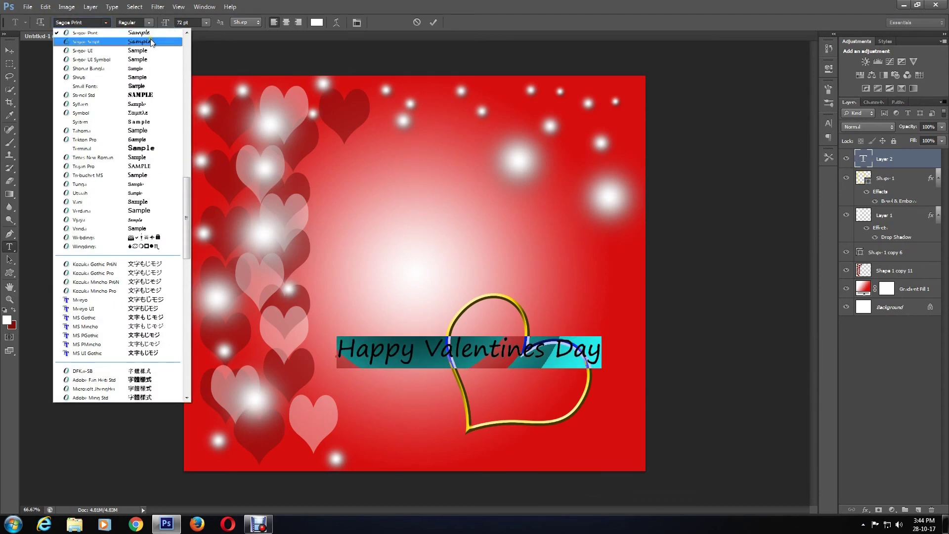
pyautogui.moveTo(188, 195); pyautogui.dragTo(188, 40)
pyautogui.click(89, 114)
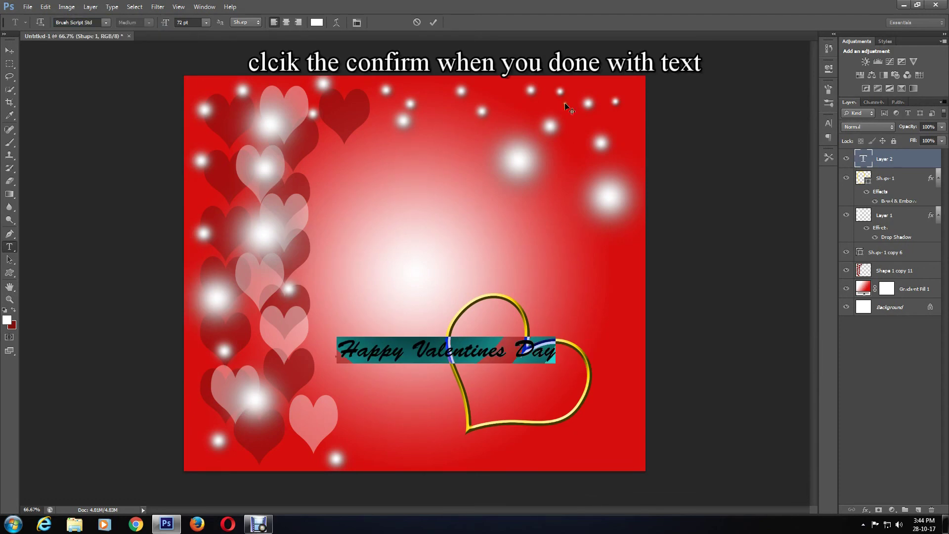
pyautogui.click(437, 25)
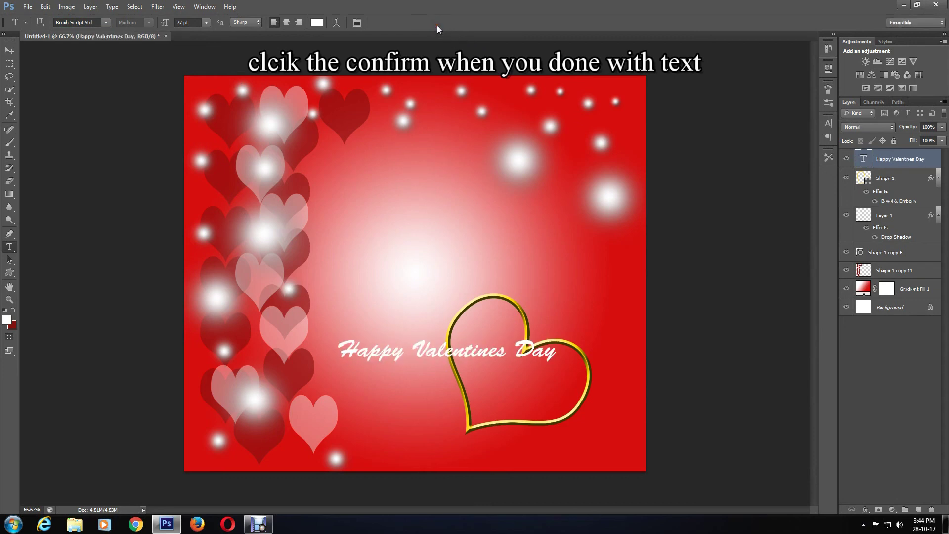
pyautogui.click(10, 51)
pyautogui.moveTo(430, 371); pyautogui.dragTo(410, 399)
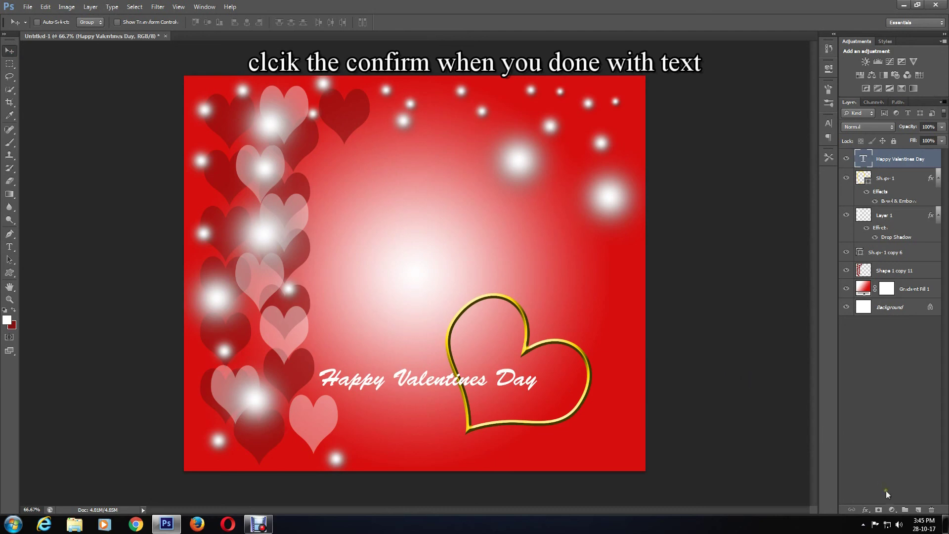
# - Give the greeting text a 24 px drop shadow and add a Bevel & Emboss
pyautogui.rightClick(886, 164)
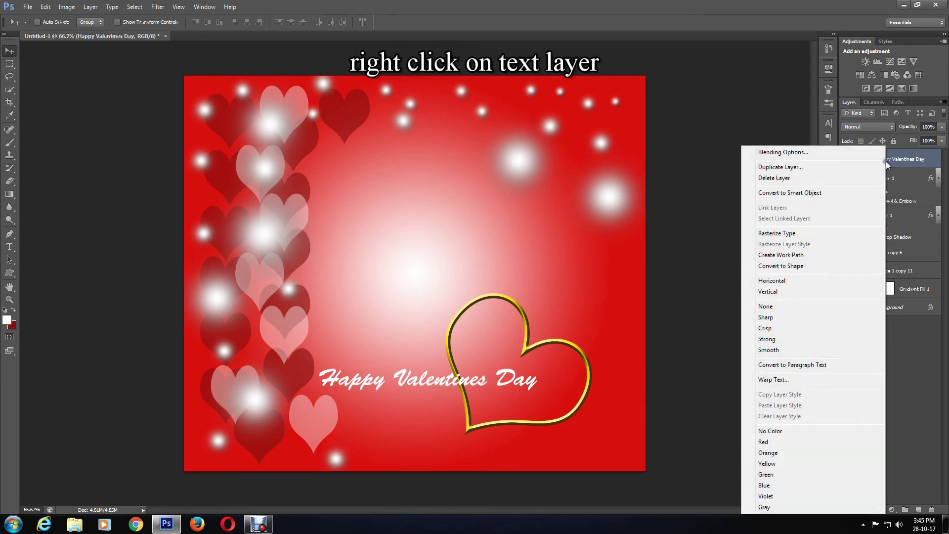
pyautogui.click(806, 154)
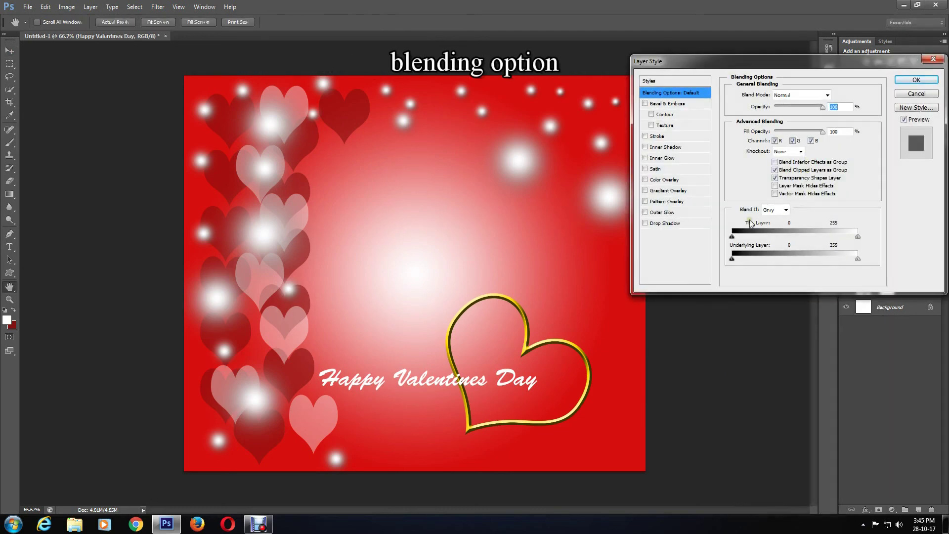
pyautogui.click(662, 223)
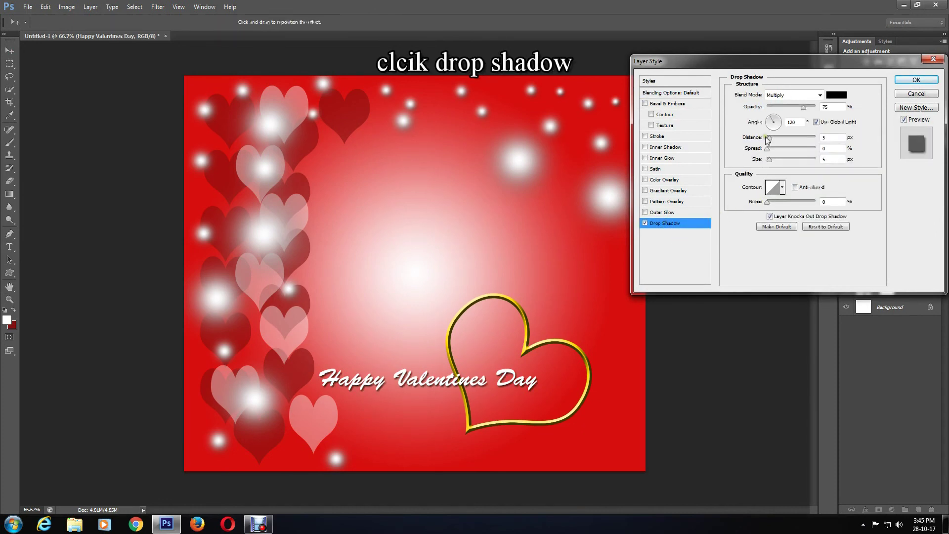
pyautogui.moveTo(770, 161); pyautogui.dragTo(777, 142)
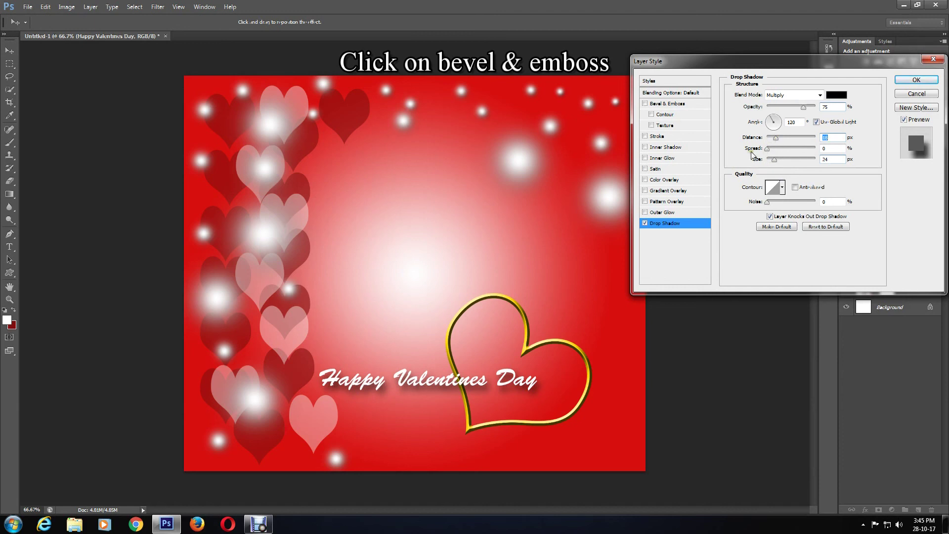
pyautogui.click(665, 104)
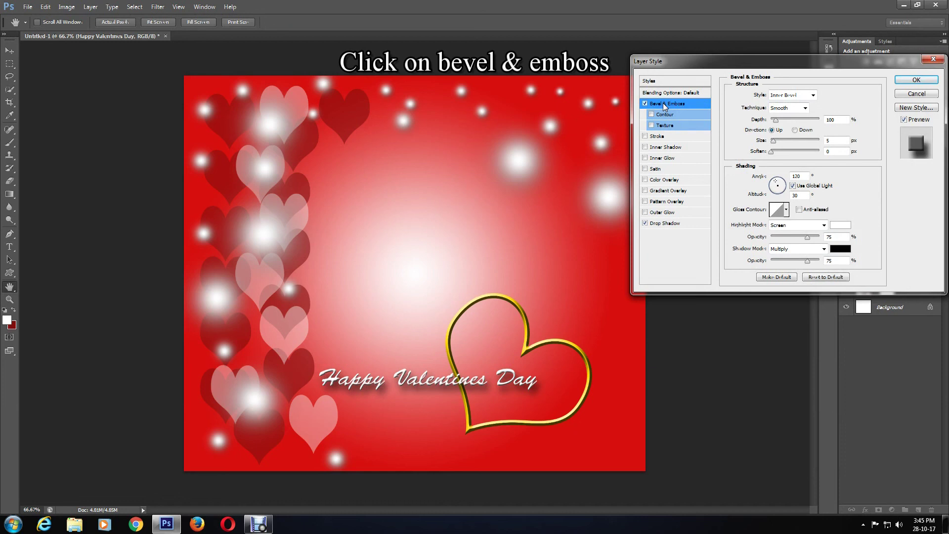